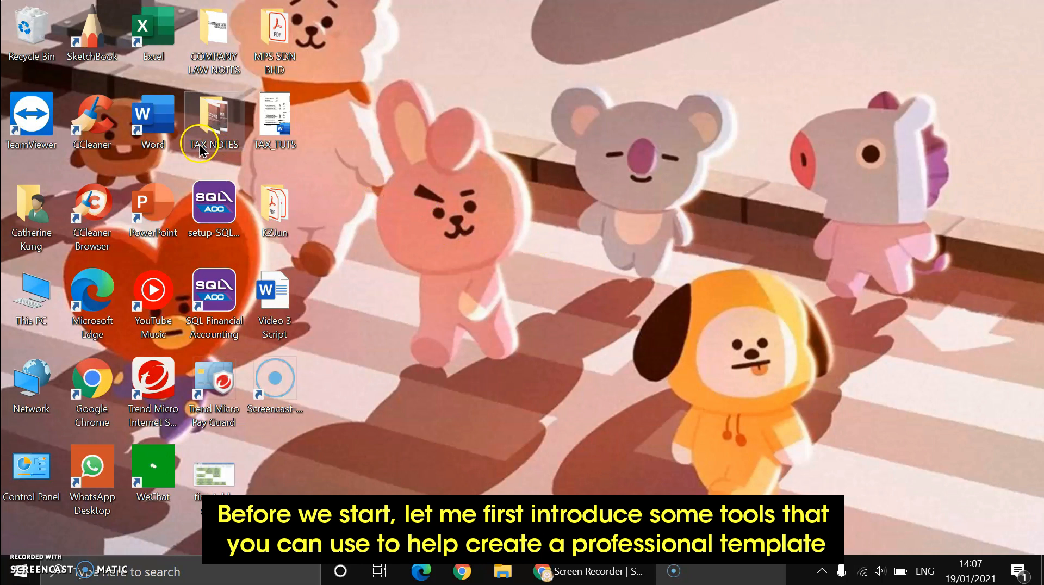
# Step: Open Microsoft Word and create a new blank document
pyautogui.doubleClick(167, 124)
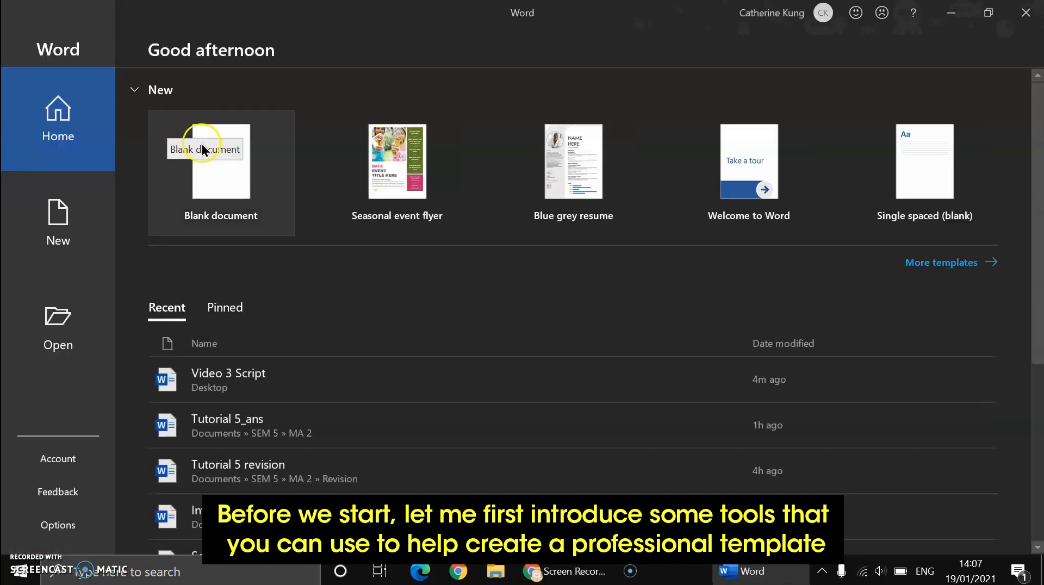
pyautogui.click(216, 163)
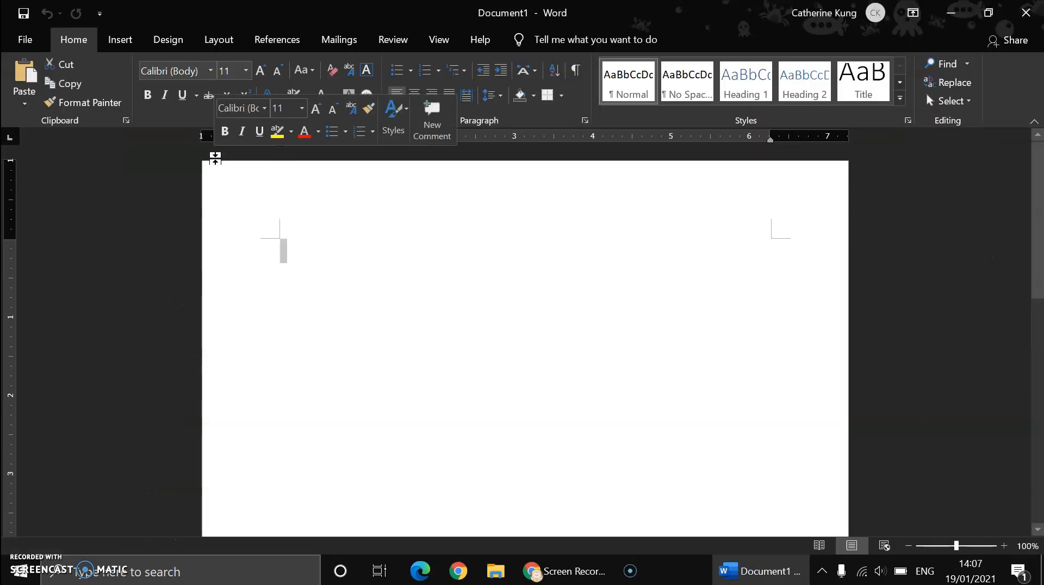
# Step: Examine the WordArt styles, SmartArt graphics and shapes available for insertion into the blank document
pyautogui.click(120, 39)
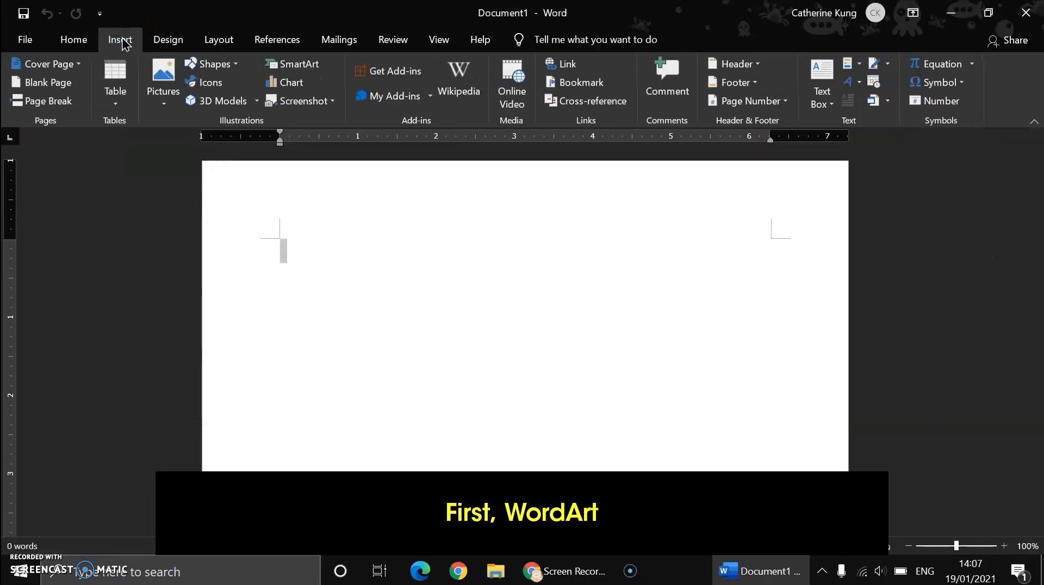
pyautogui.click(850, 82)
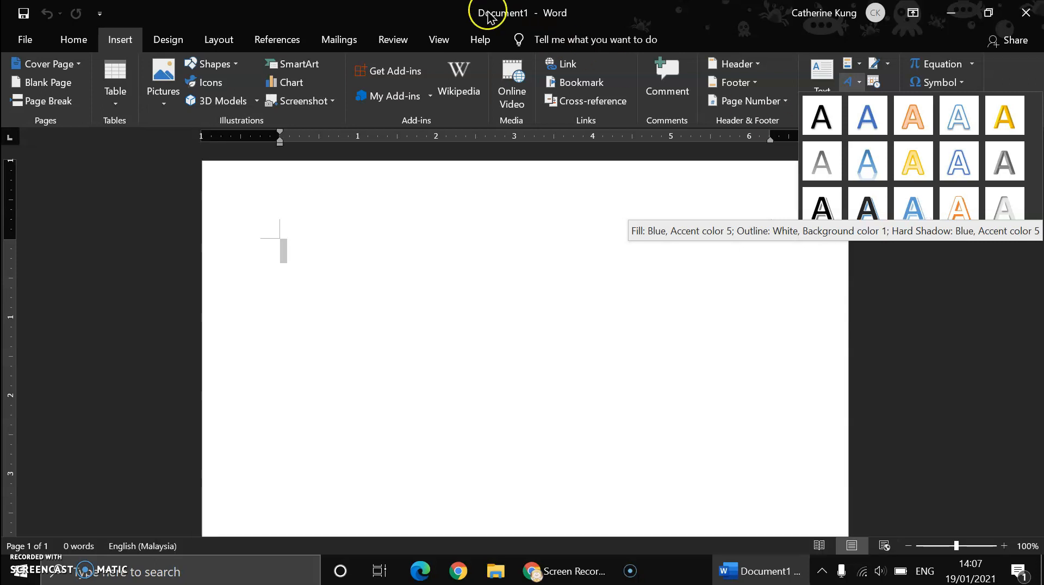
pyautogui.click(308, 65)
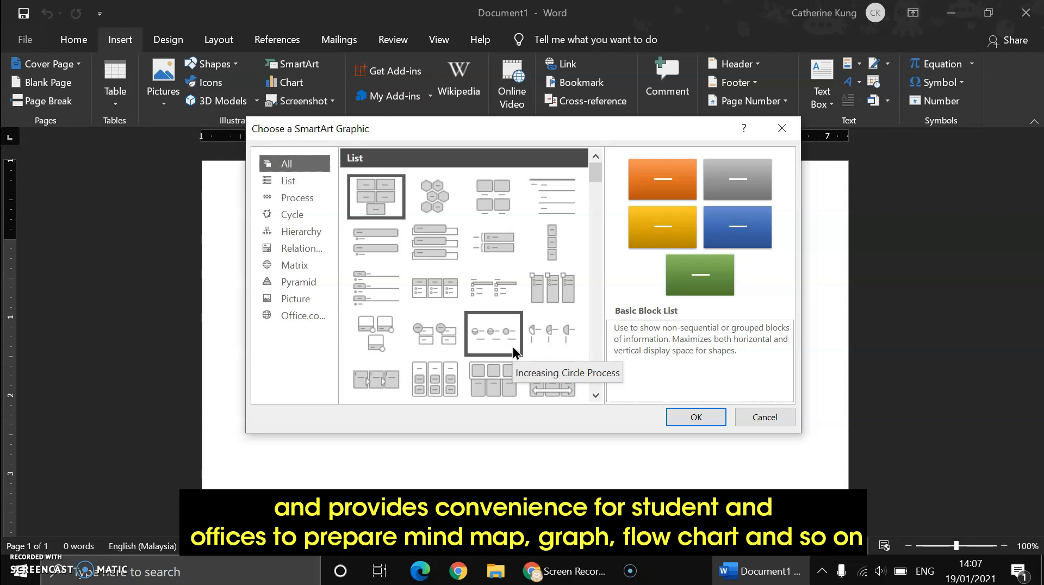
pyautogui.click(772, 417)
pyautogui.click(207, 66)
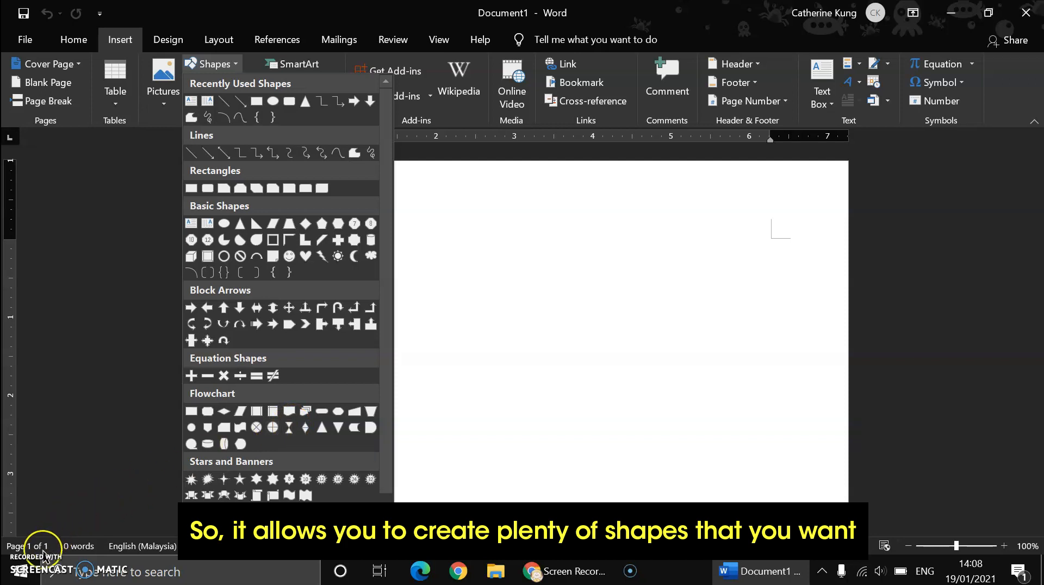
pyautogui.click(31, 564)
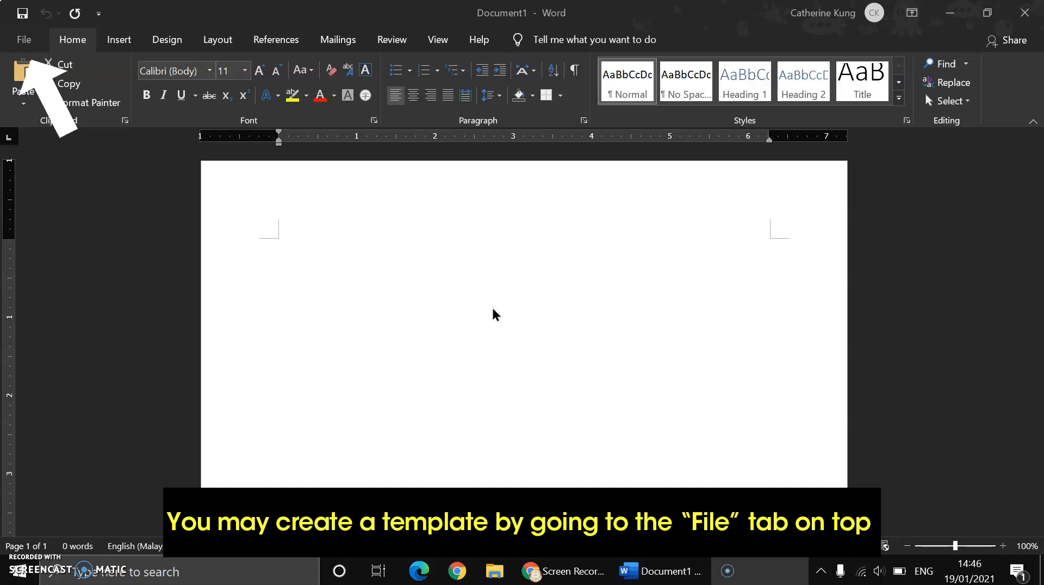
# Step: Search the online templates for "Seasonal event flyer" and create a new document from the summer version with the ice cream photo
pyautogui.click(25, 39)
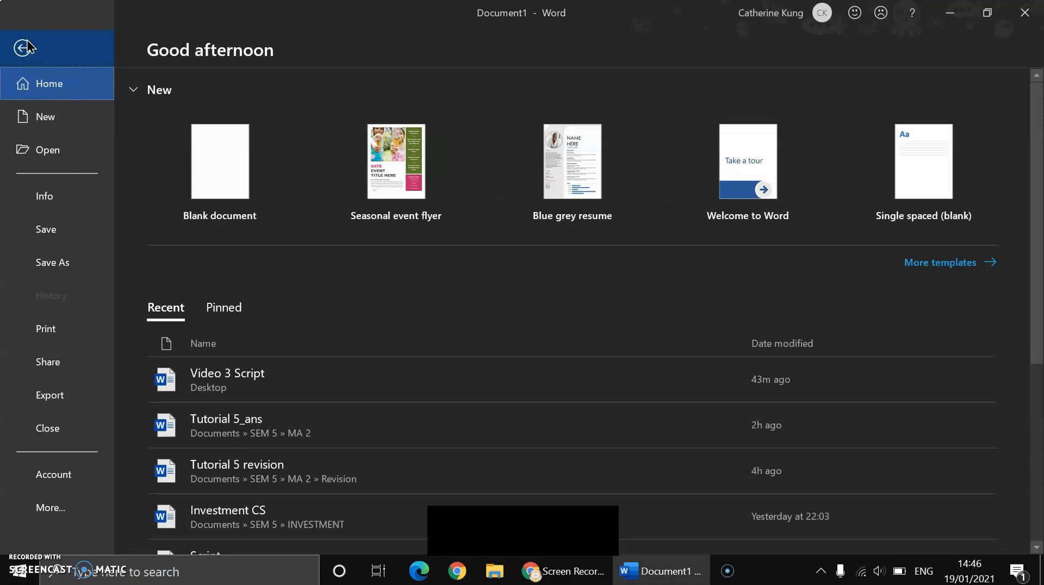
pyautogui.click(42, 121)
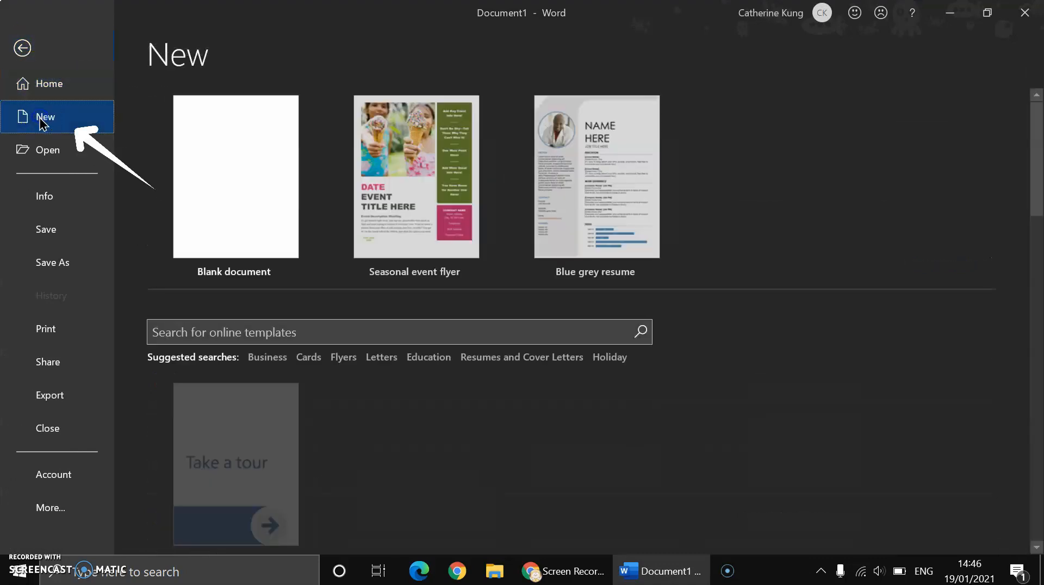
pyautogui.click(191, 333)
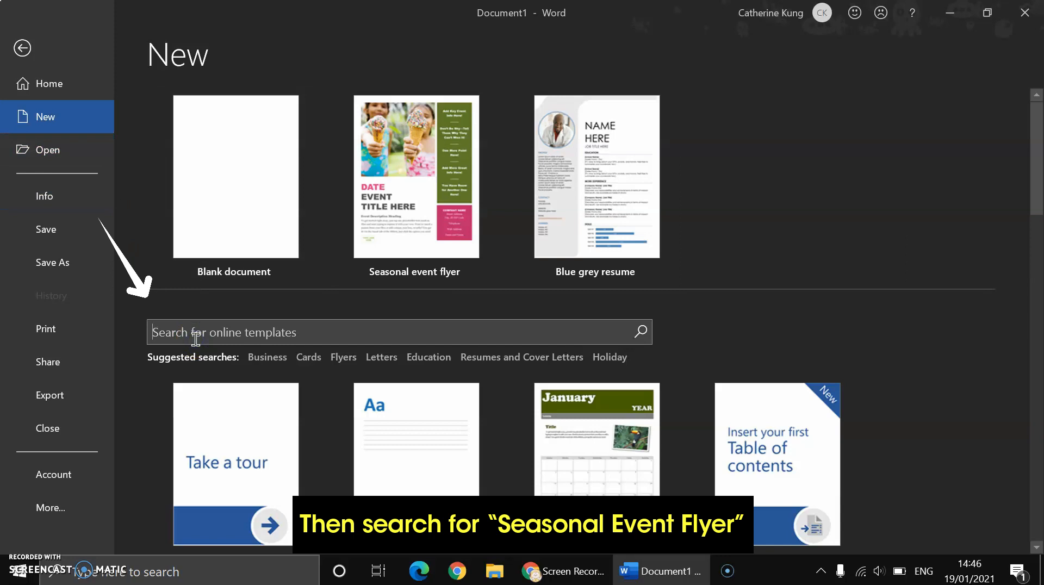
pyautogui.write('Seasonal event flyer')
pyautogui.press('Return')
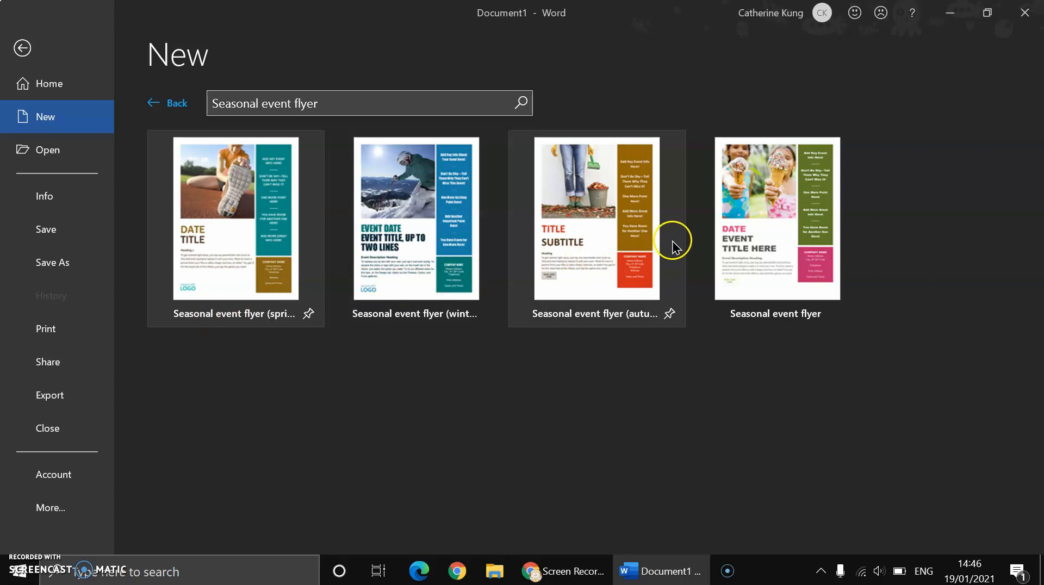
pyautogui.click(735, 231)
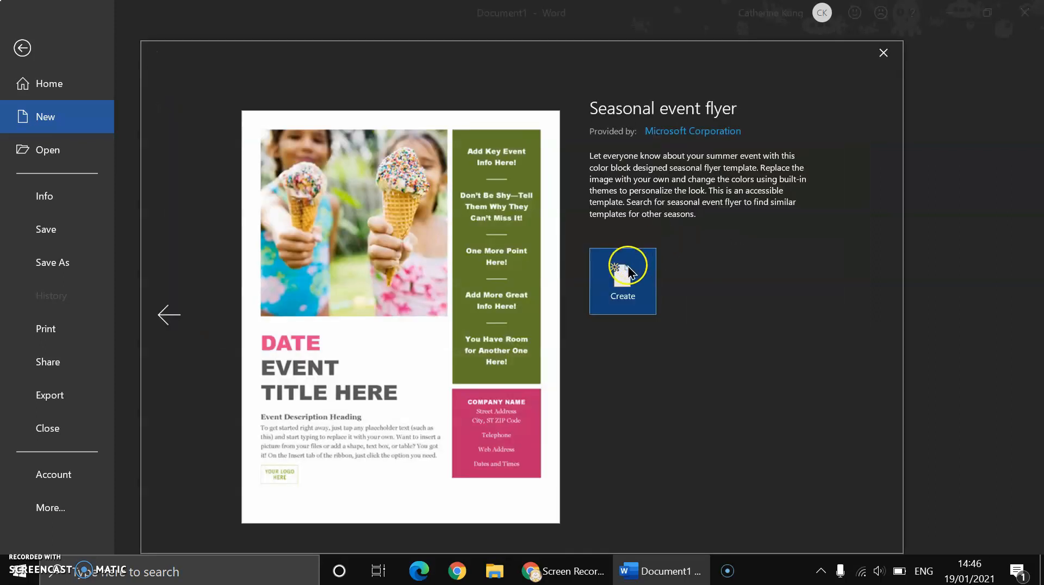
pyautogui.click(628, 265)
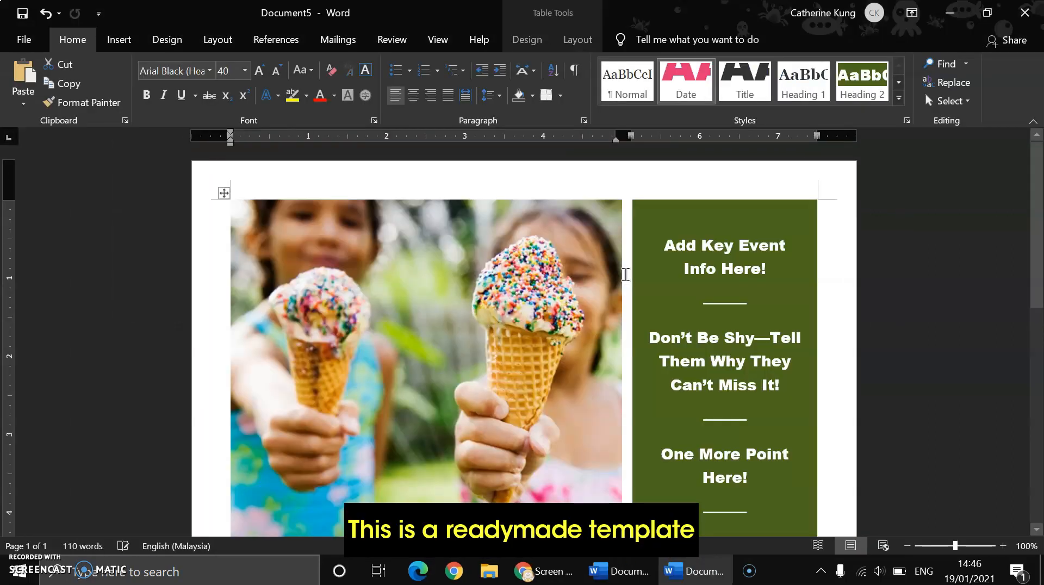
# Step: Replace the "YOUR LOGO HERE" placeholder picture below the event description with the MMULogo image file from the Pictures folder
pyautogui.scroll(-1, 520, 345)
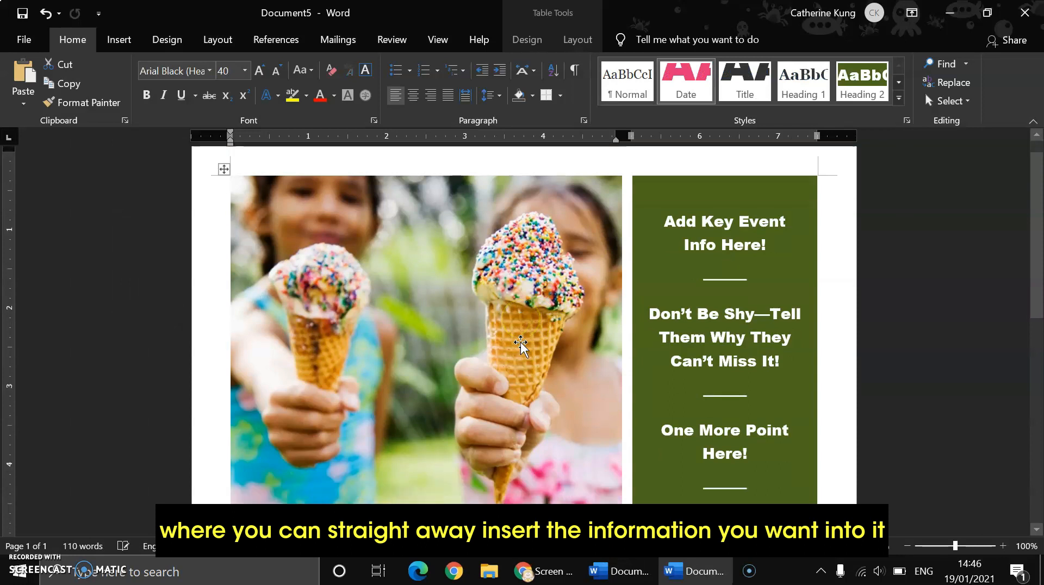
pyautogui.scroll(-9, 521, 345)
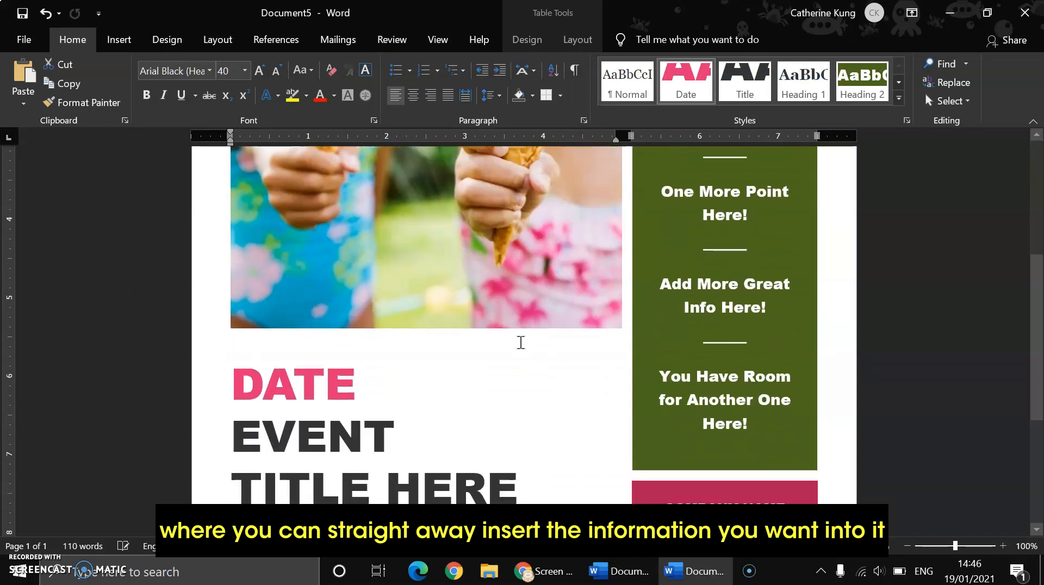
pyautogui.scroll(-4, 521, 343)
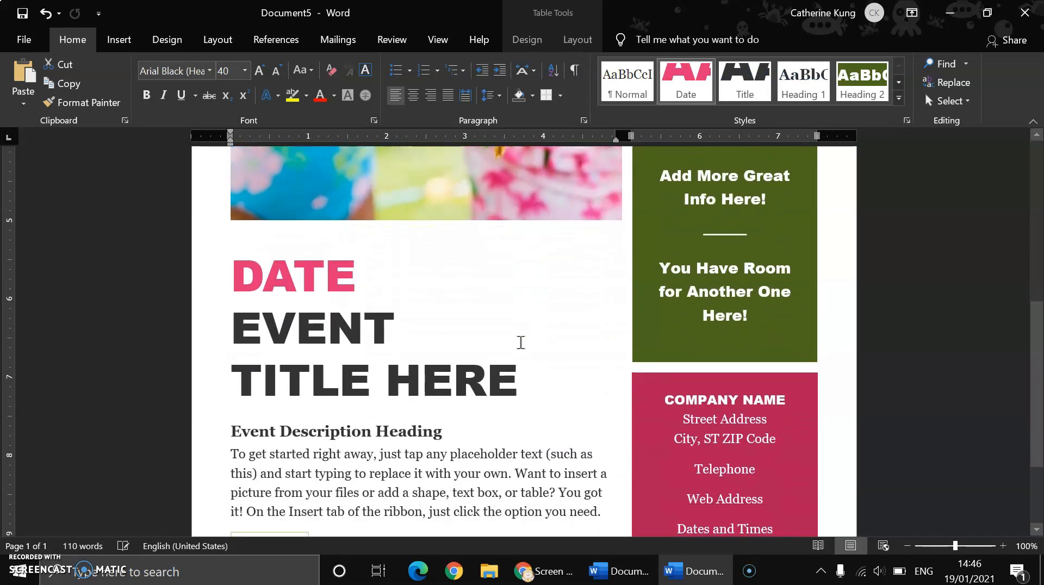
pyautogui.scroll(-5, 520, 342)
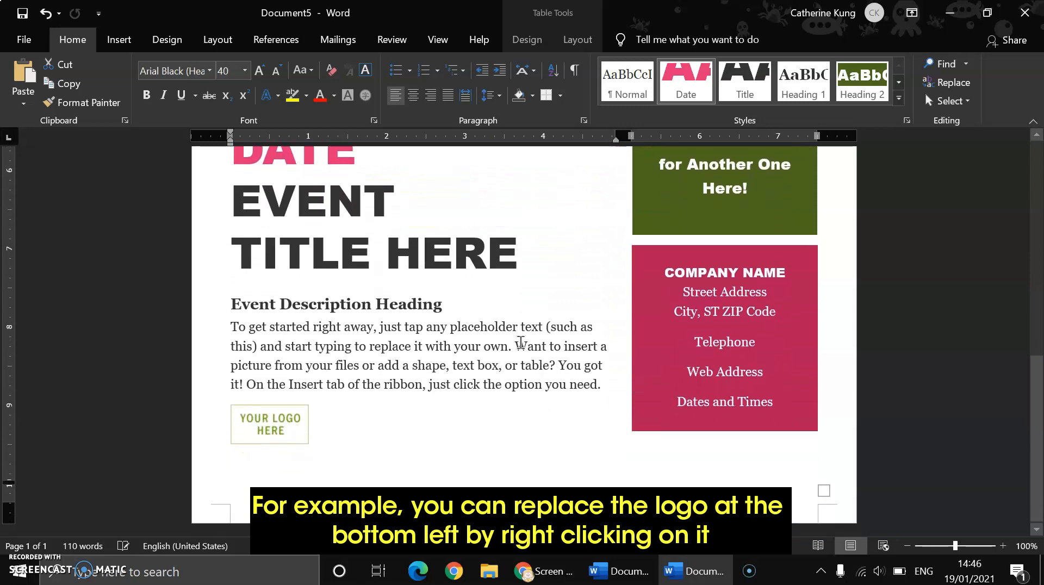
pyautogui.click(286, 422)
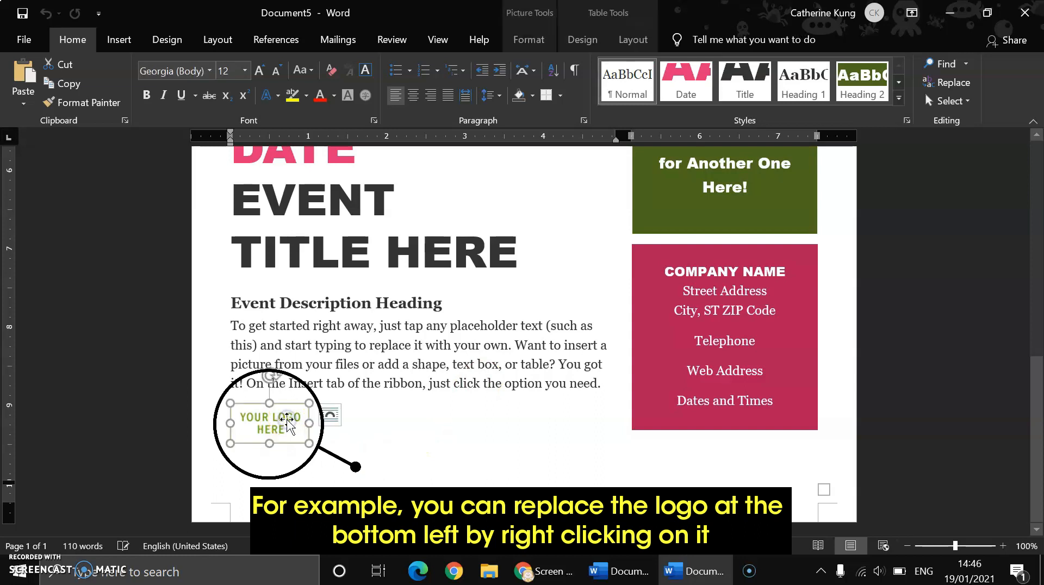
pyautogui.rightClick(287, 422)
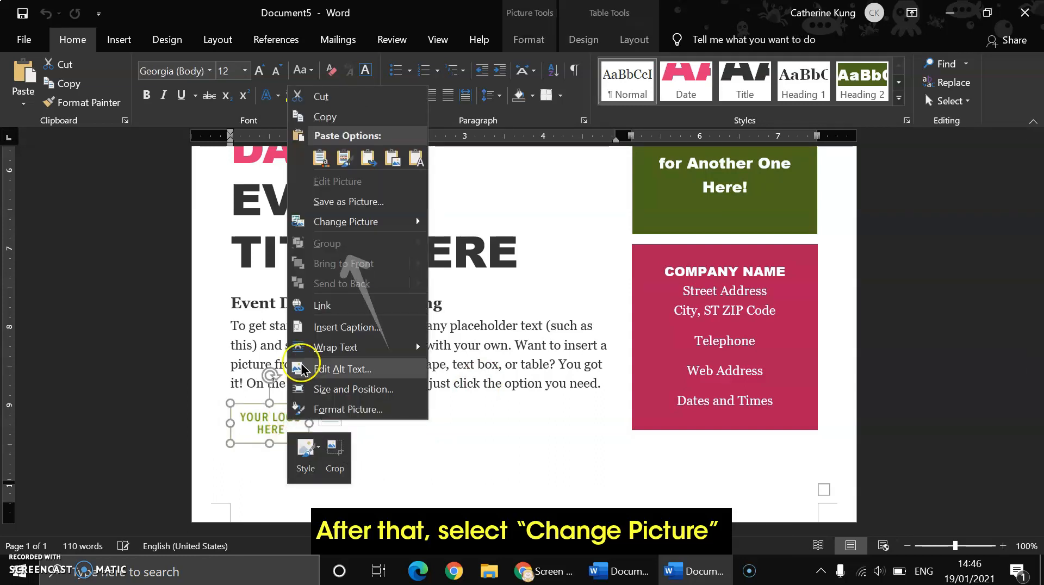
pyautogui.click(401, 222)
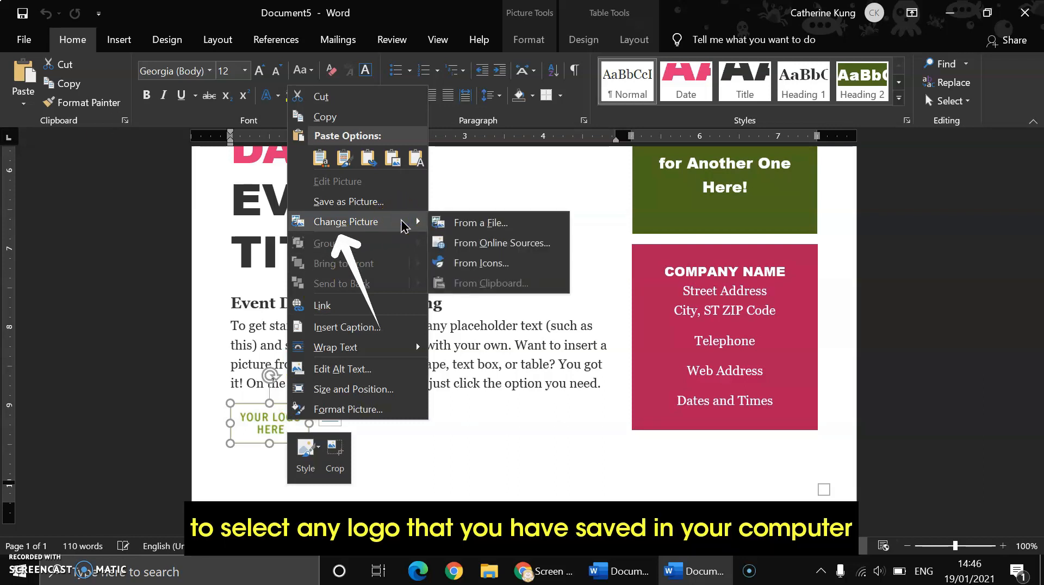
pyautogui.click(457, 229)
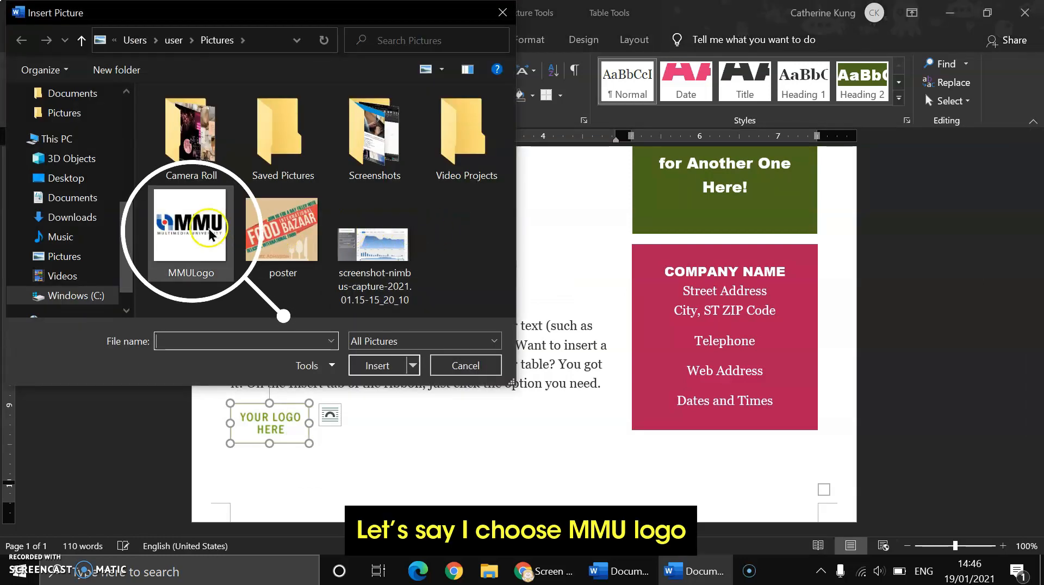
pyautogui.click(228, 233)
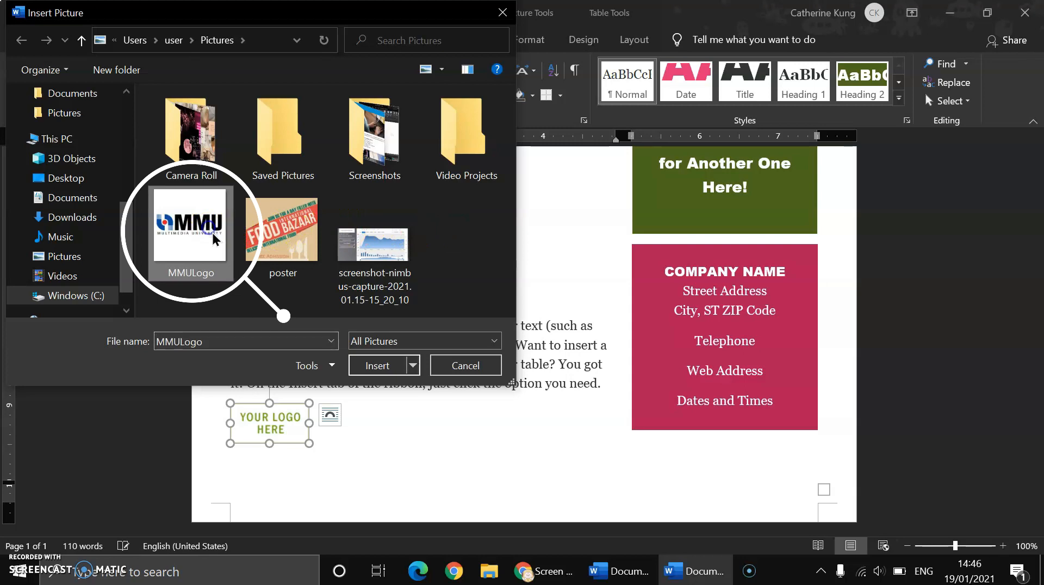
pyautogui.click(393, 368)
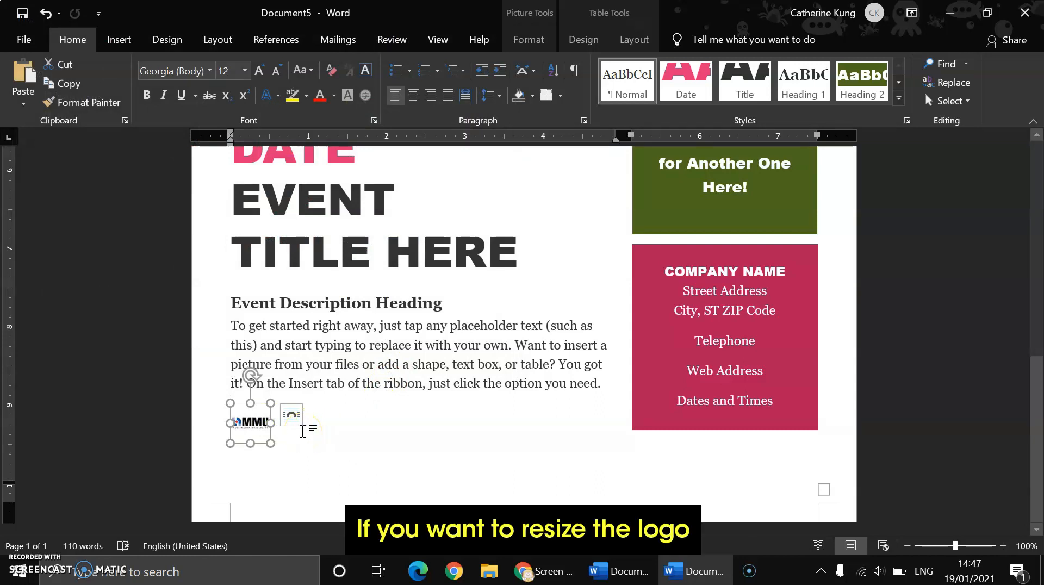
# Step: Resize the MMU logo with its aspect ratio unlocked to an absolute height of 0.6" and width of 1"
pyautogui.rightClick(252, 429)
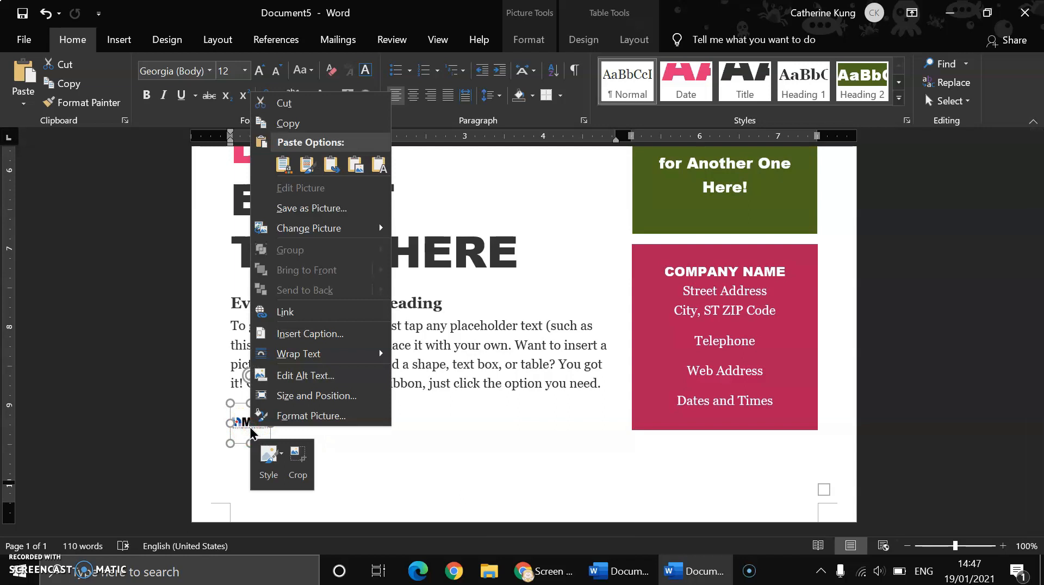
pyautogui.click(282, 396)
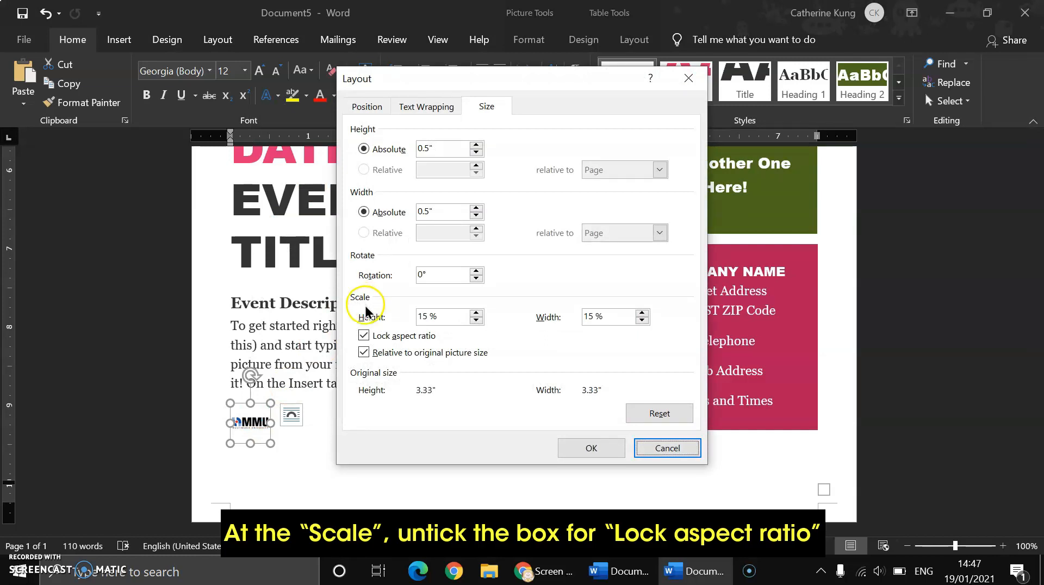
pyautogui.click(364, 336)
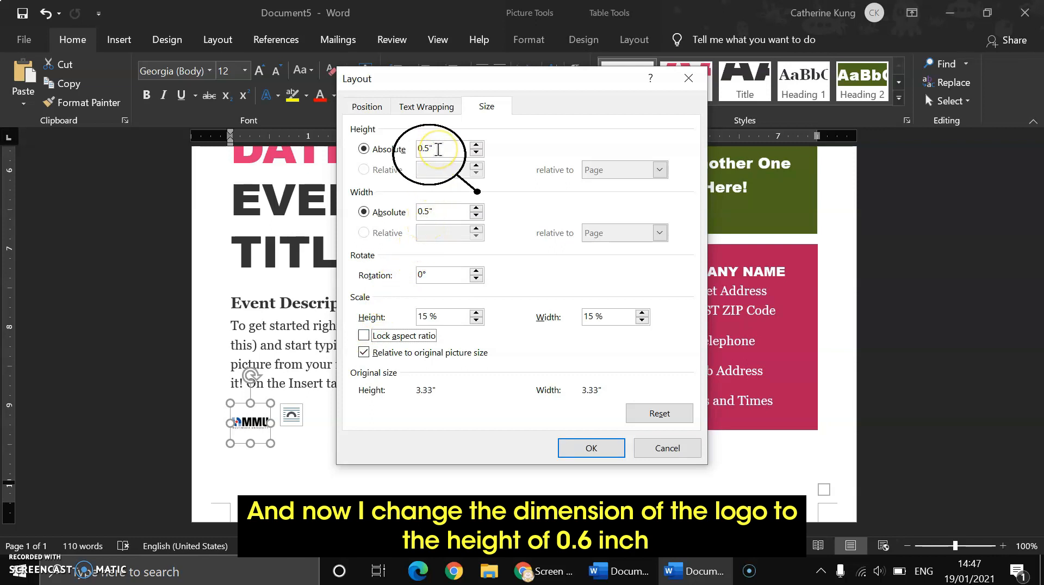
pyautogui.moveTo(439, 149); pyautogui.dragTo(413, 154)
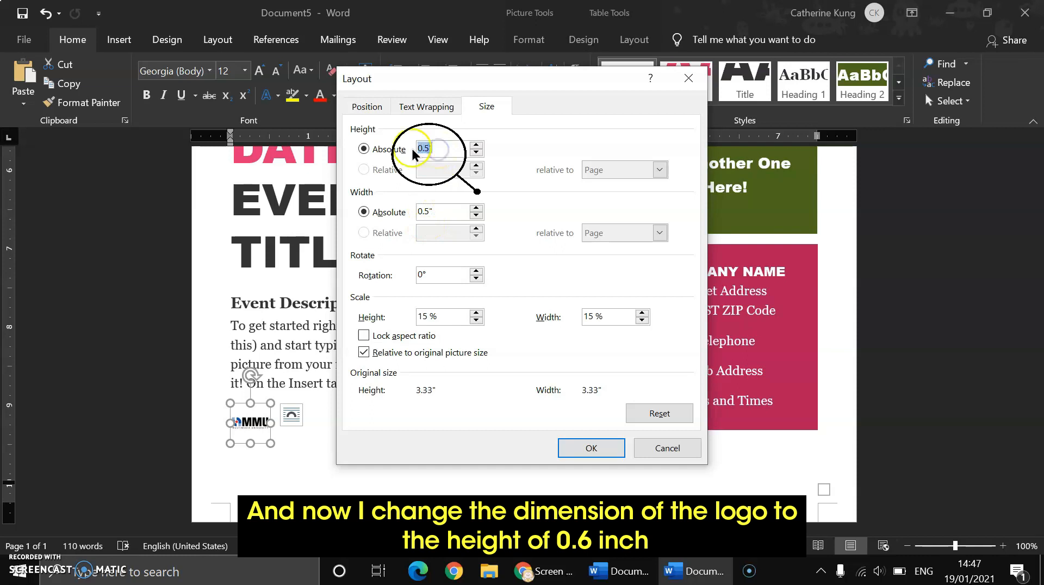
pyautogui.write('0.6')
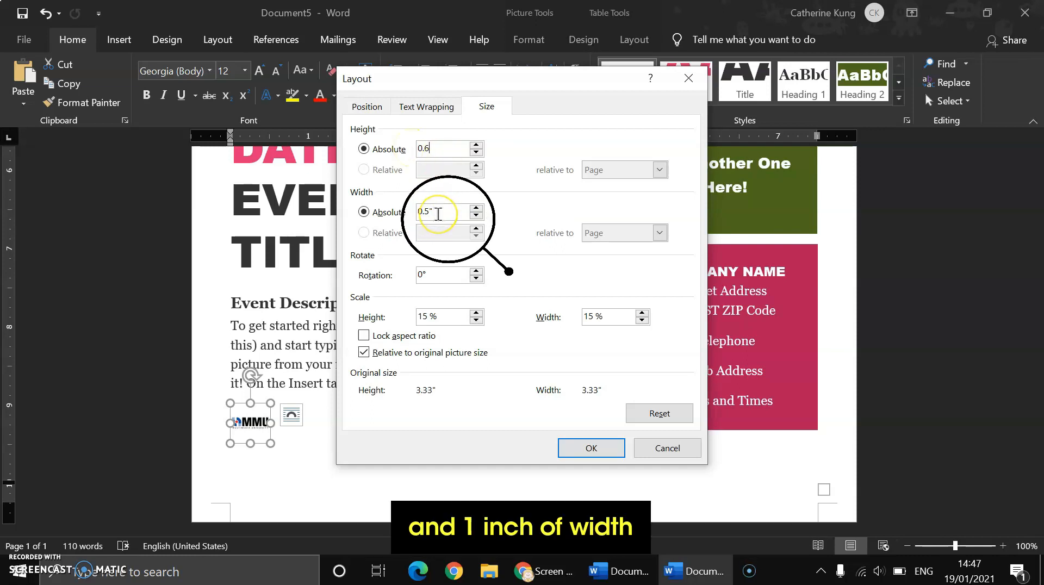
pyautogui.moveTo(438, 214); pyautogui.dragTo(414, 213)
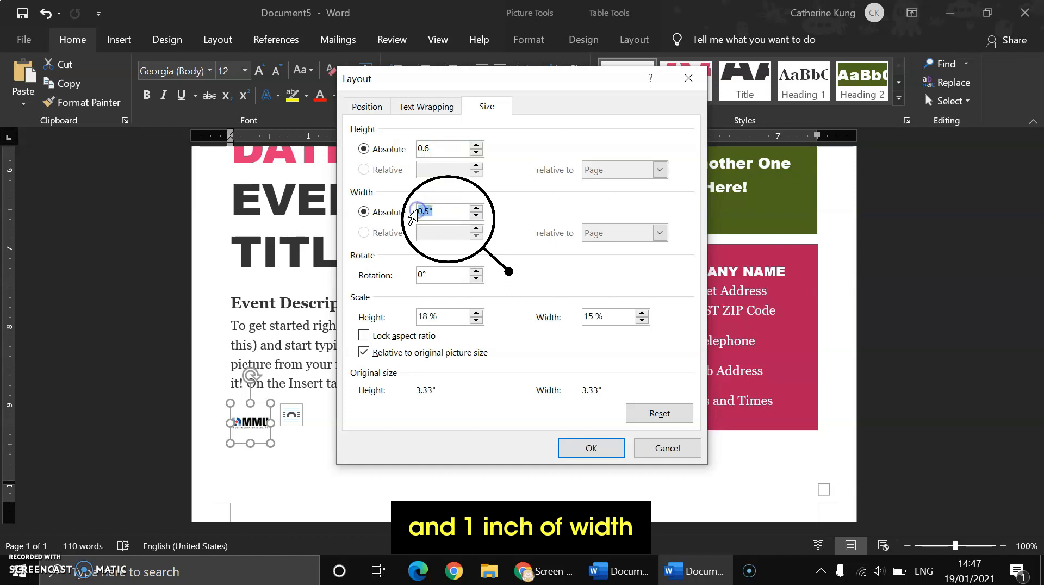
pyautogui.write('1')
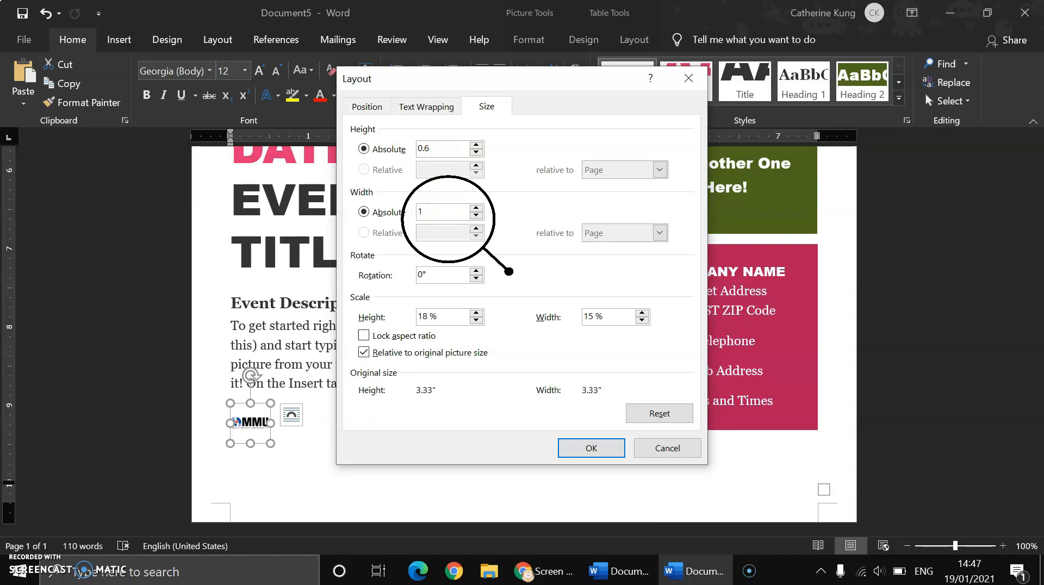
pyautogui.click(591, 447)
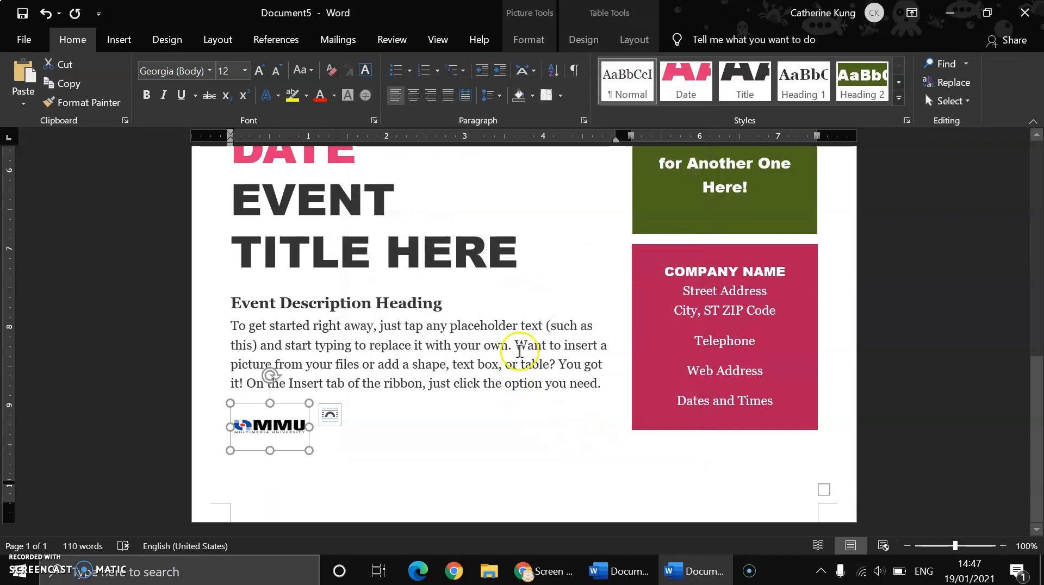
# Step: Apply the outer "Offset Diagonal Top Left" shadow effect to the DATE text in the flyer
pyautogui.scroll(5, 519, 350)
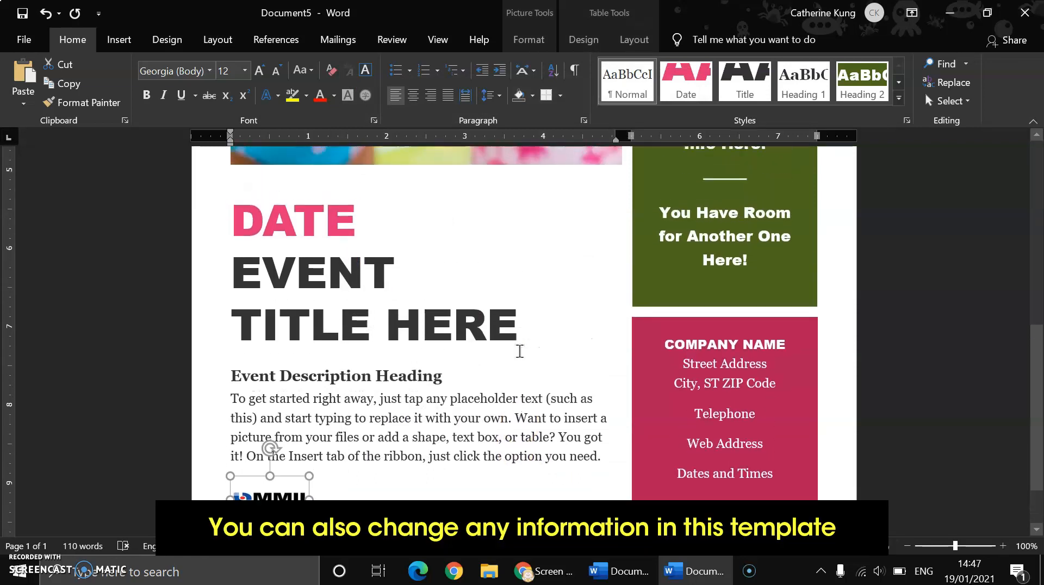
pyautogui.scroll(3, 519, 351)
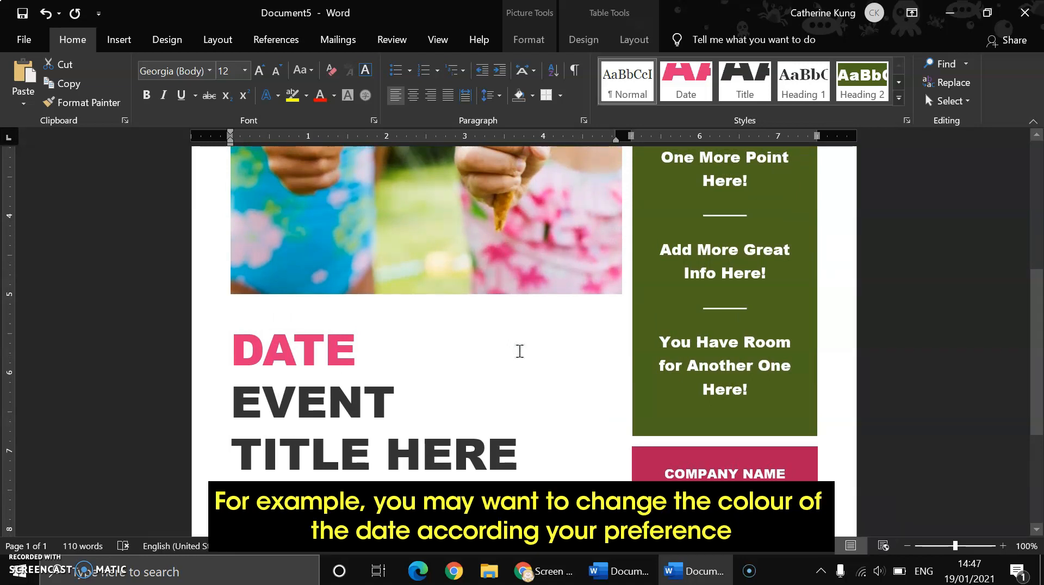
pyautogui.doubleClick(325, 351)
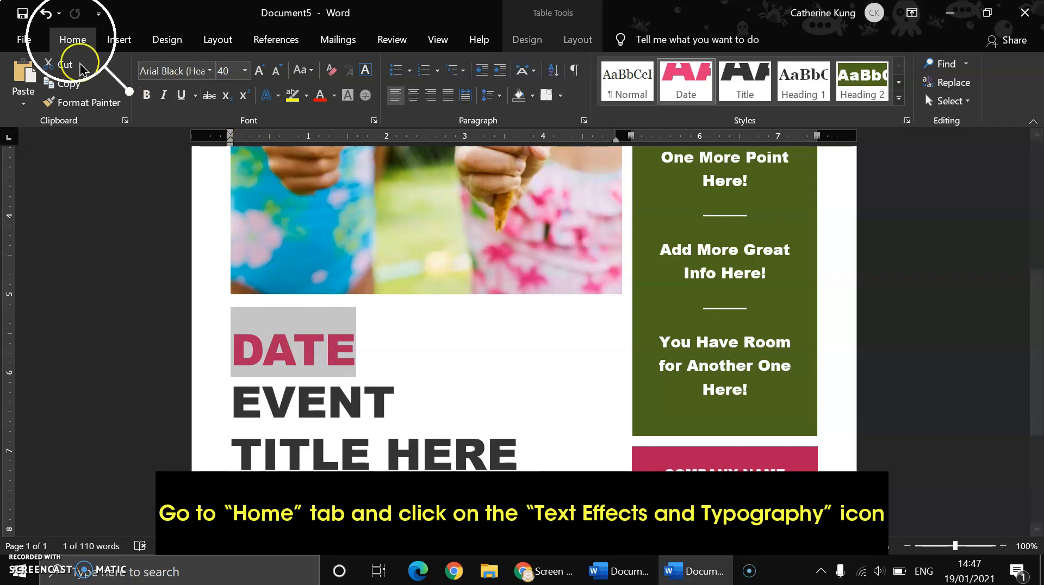
pyautogui.click(277, 101)
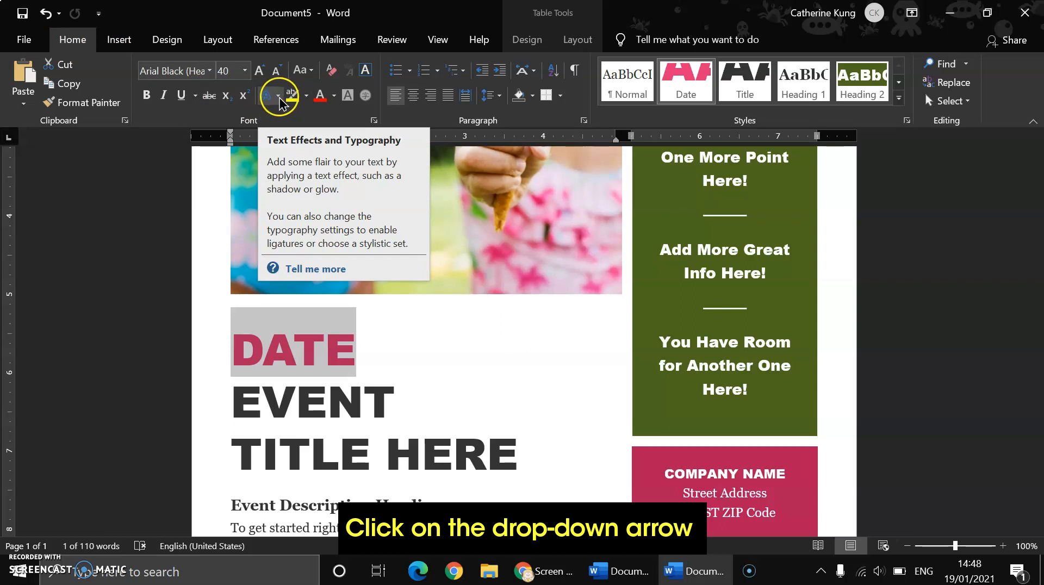
pyautogui.click(279, 98)
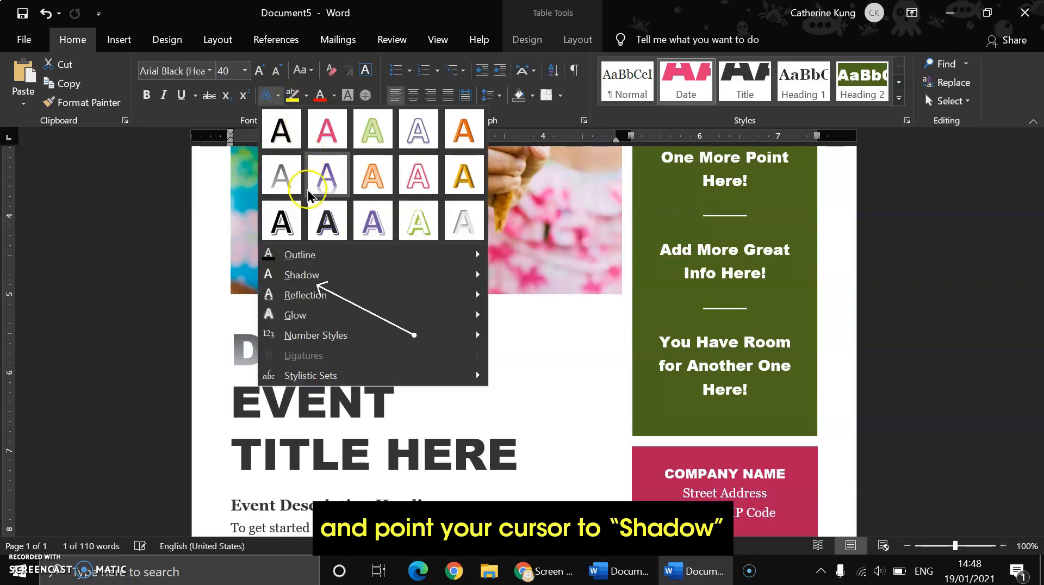
pyautogui.moveTo(312, 276)
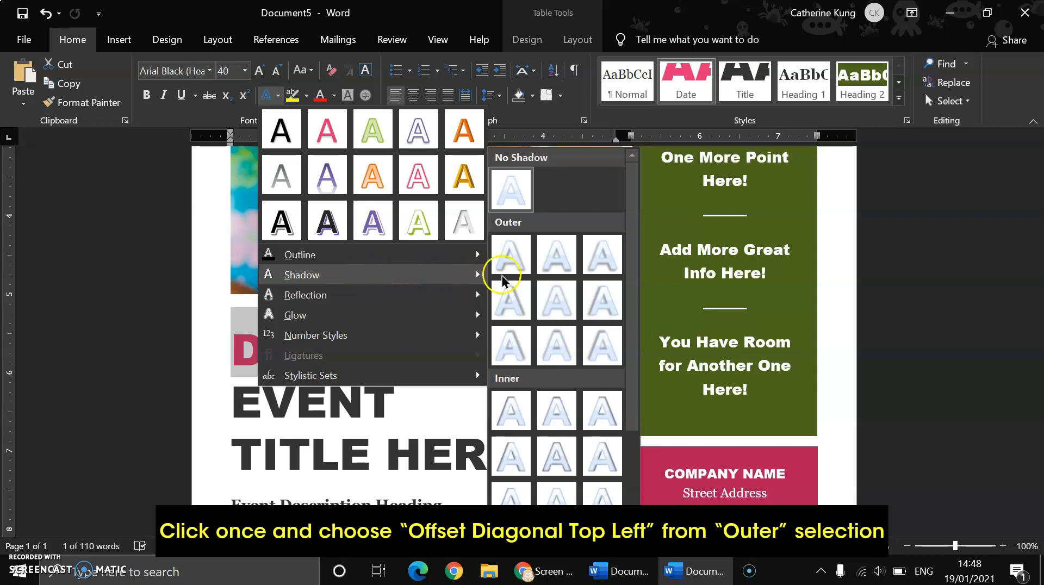
pyautogui.click(602, 348)
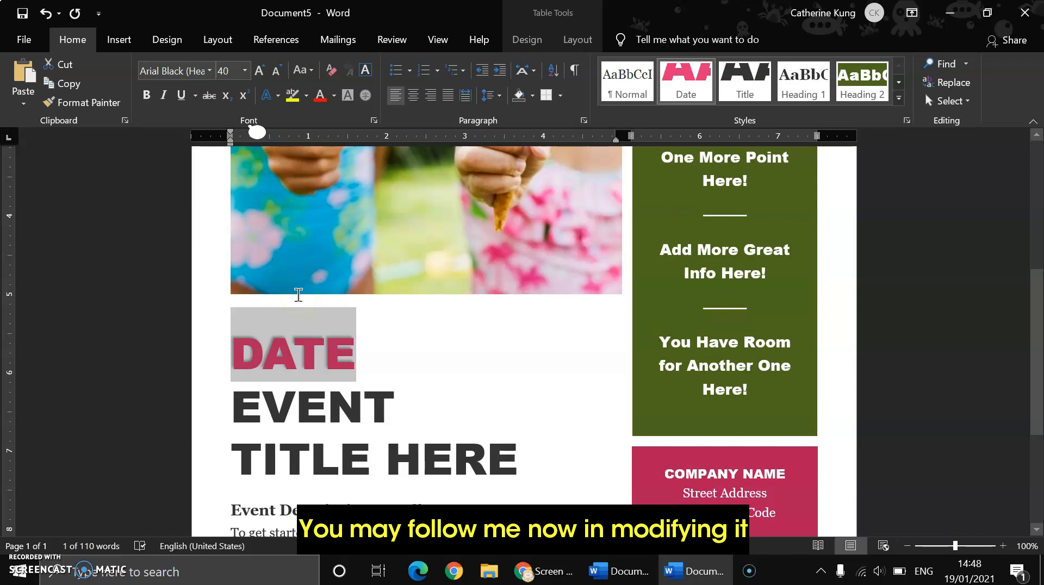
# Step: Examine the fonts and font sizes offered for the DATE text
pyautogui.click(210, 71)
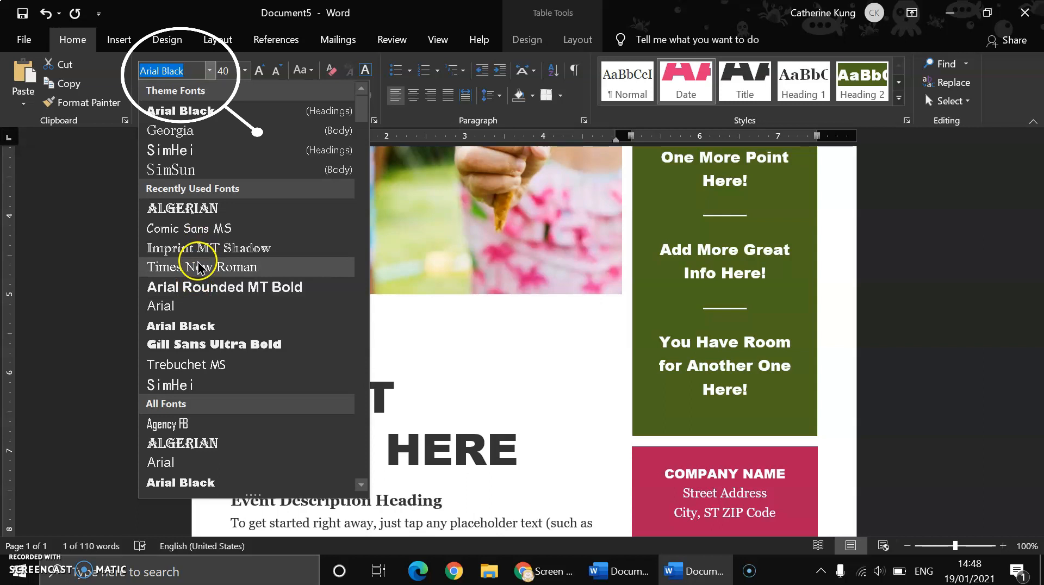
pyautogui.press('Escape')
pyautogui.click(246, 72)
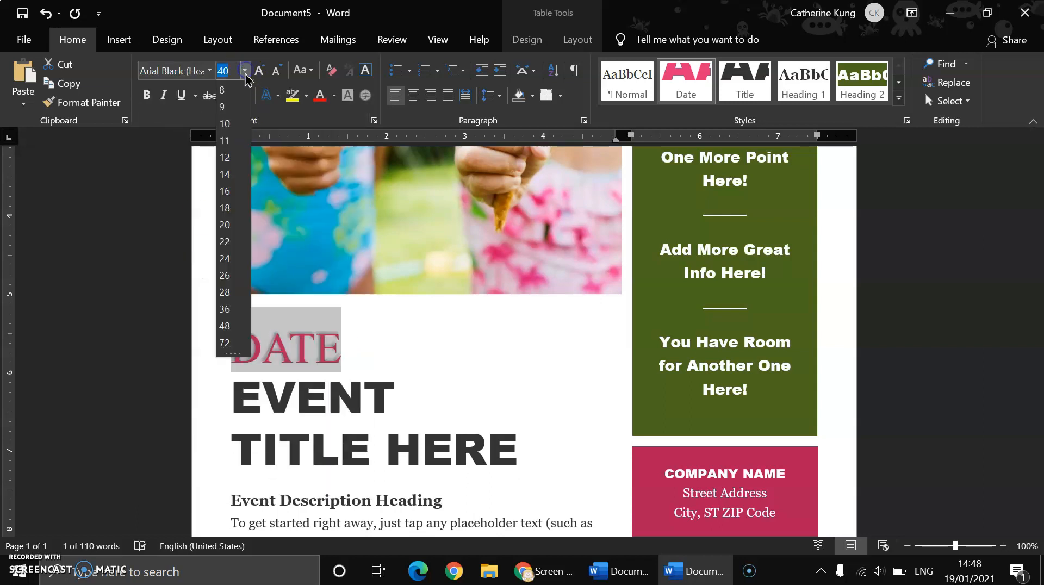
pyautogui.click(227, 316)
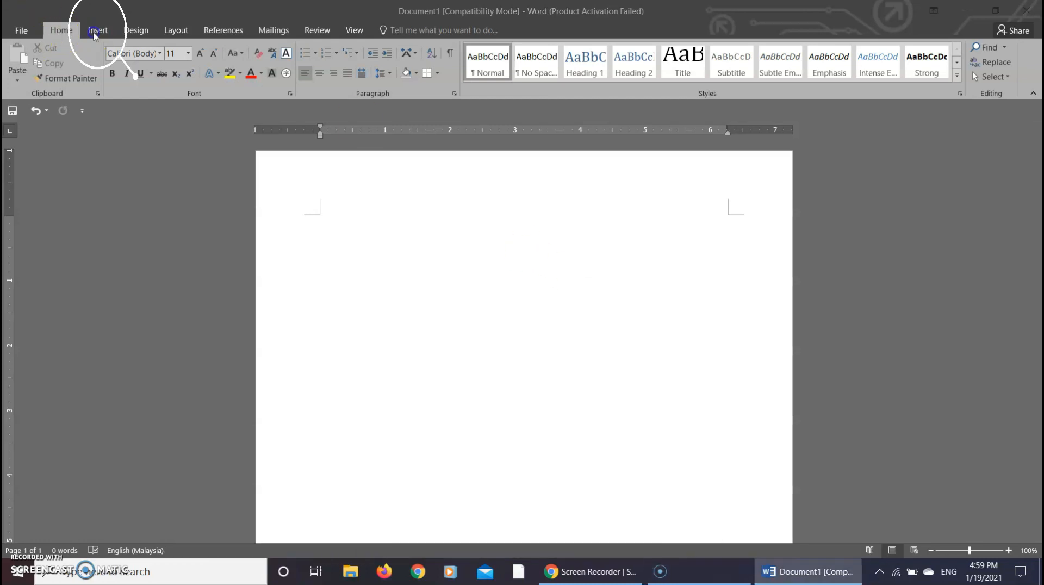
# Step: Draw a curved Up Ribbon shape about 6.1" wide and 1.15" high across the blank page's top margin and widen its centre band
pyautogui.click(94, 32)
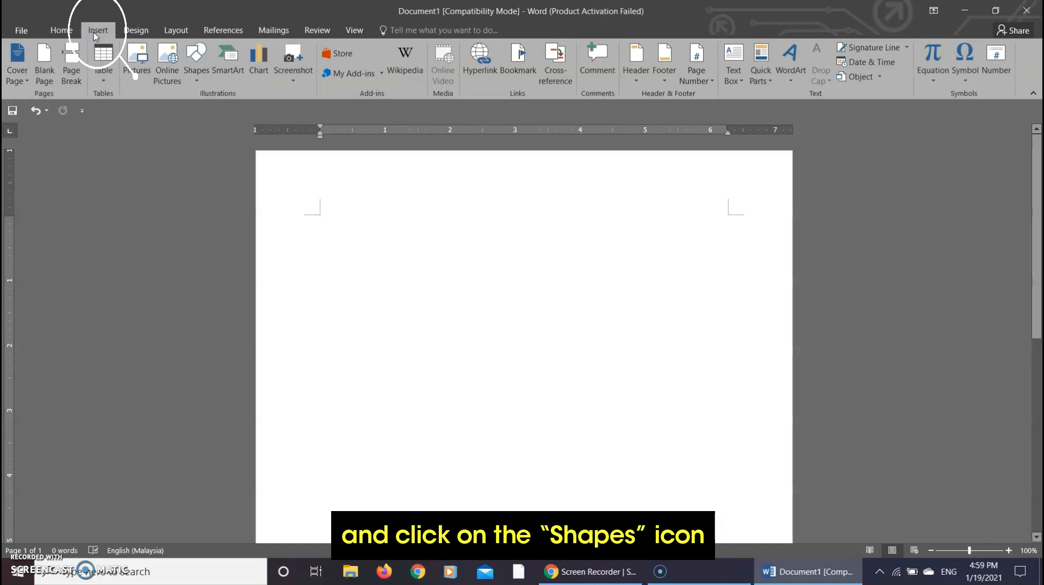
pyautogui.click(201, 57)
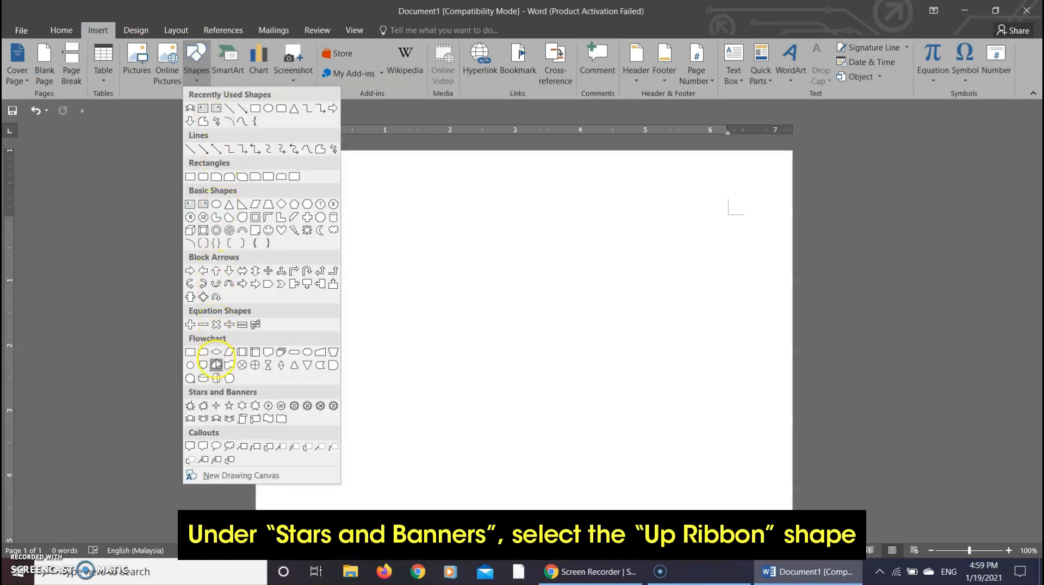
pyautogui.click(214, 420)
pyautogui.moveTo(322, 220); pyautogui.dragTo(718, 293)
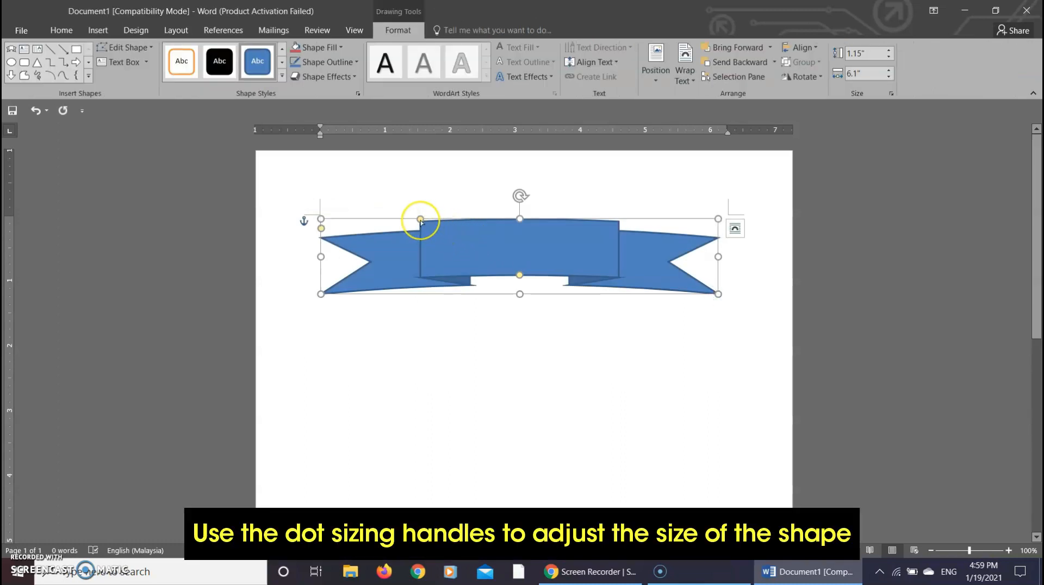
pyautogui.moveTo(420, 219); pyautogui.dragTo(356, 222)
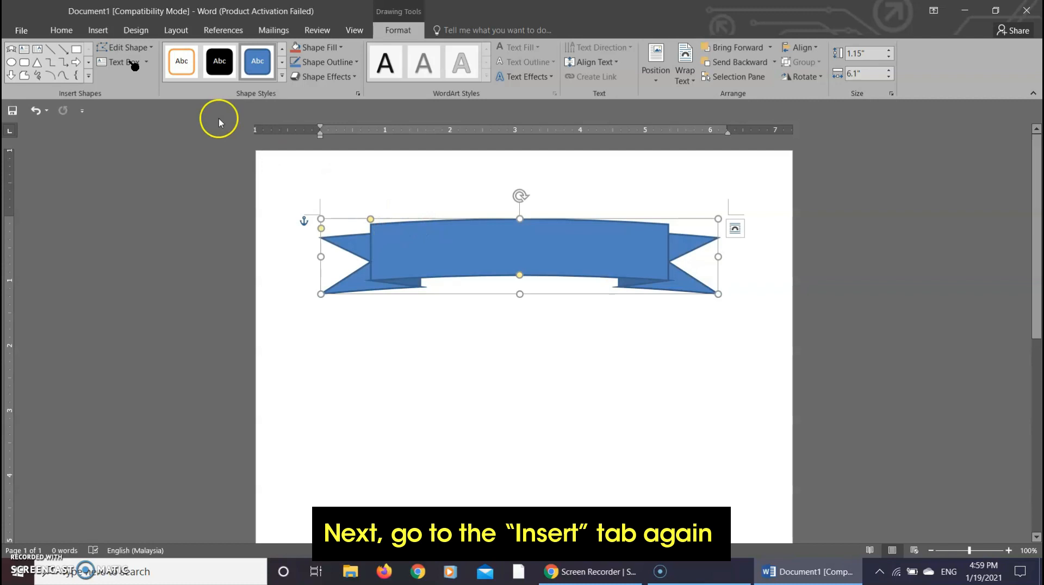
# Step: Insert WordArt in the "Red, Accent 2 - Outline" style reading "Marketing Team Training" and centre it horizontally over the ribbon
pyautogui.click(105, 31)
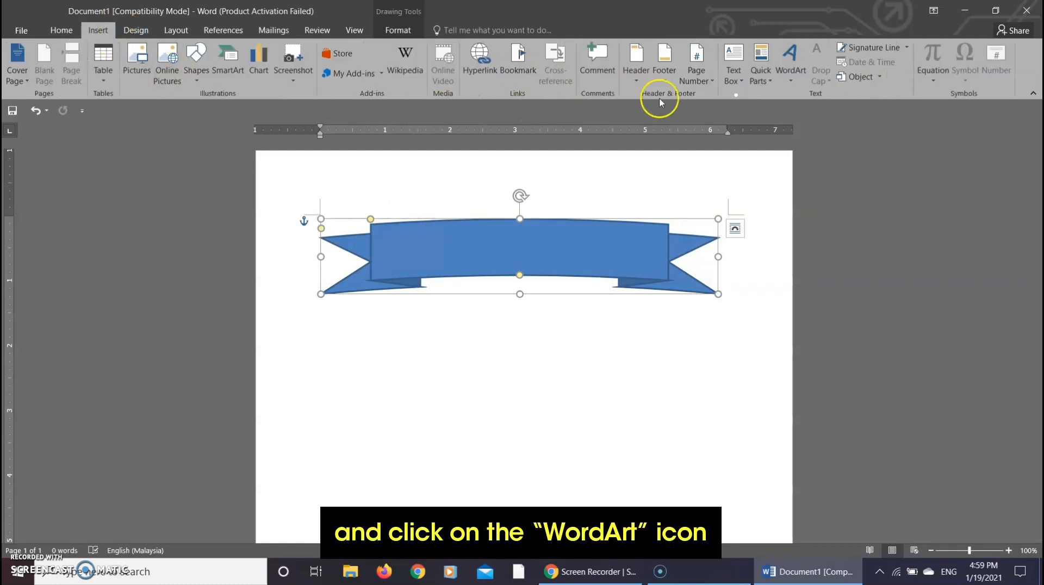
pyautogui.click(789, 70)
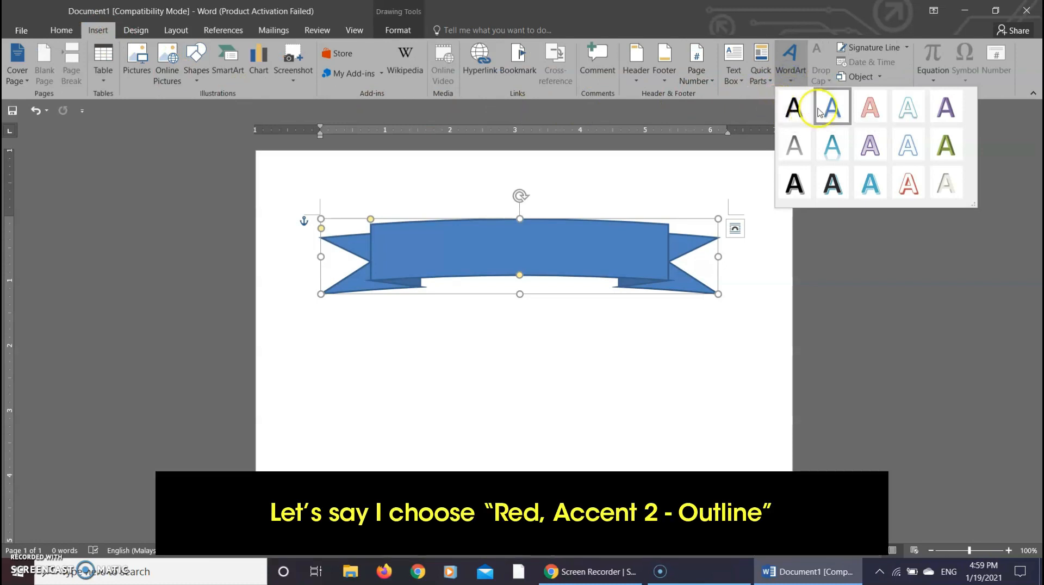
pyautogui.click(864, 113)
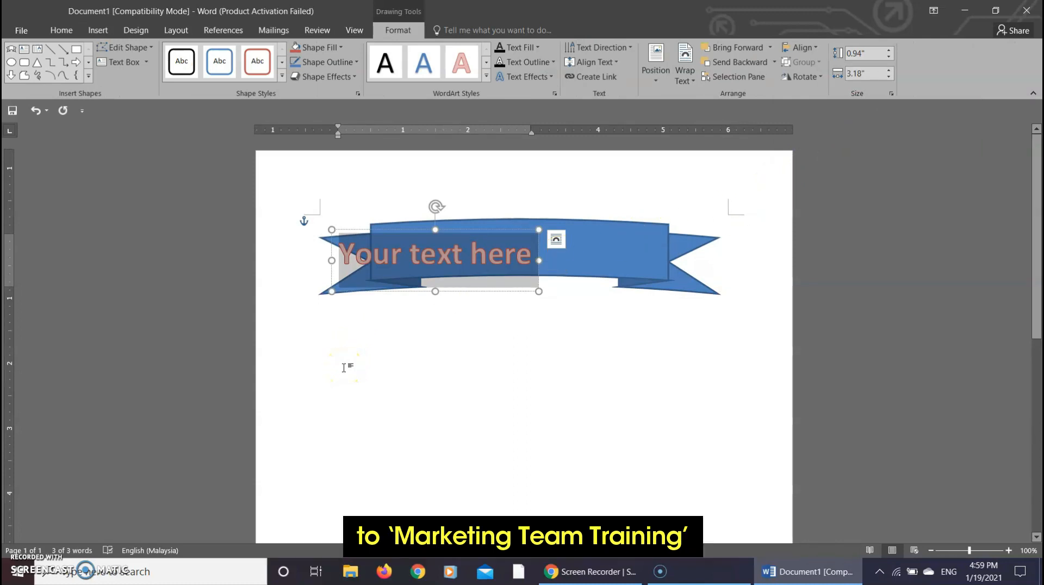
pyautogui.write('Ma')
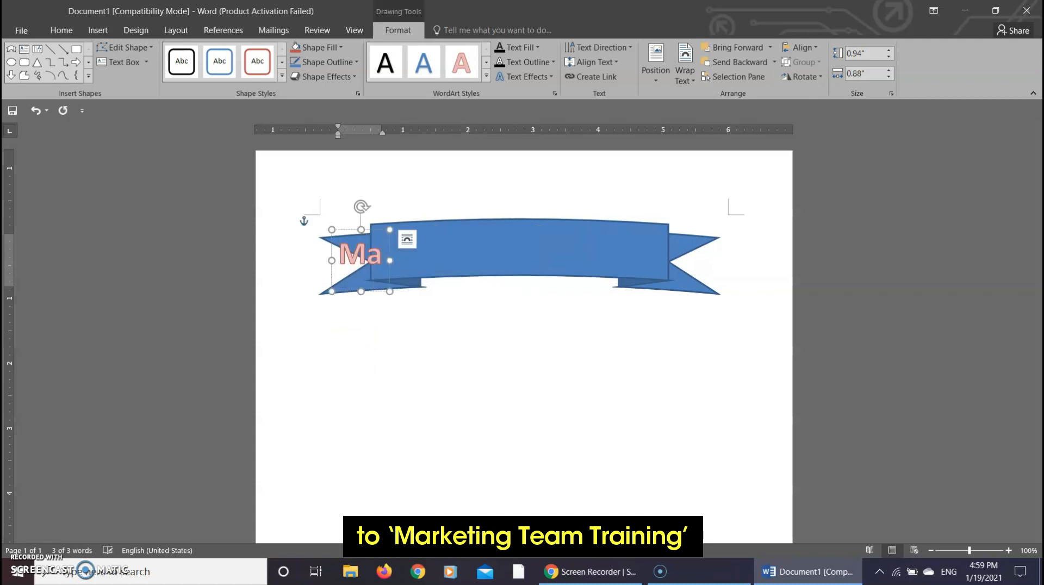
pyautogui.write('rketing')
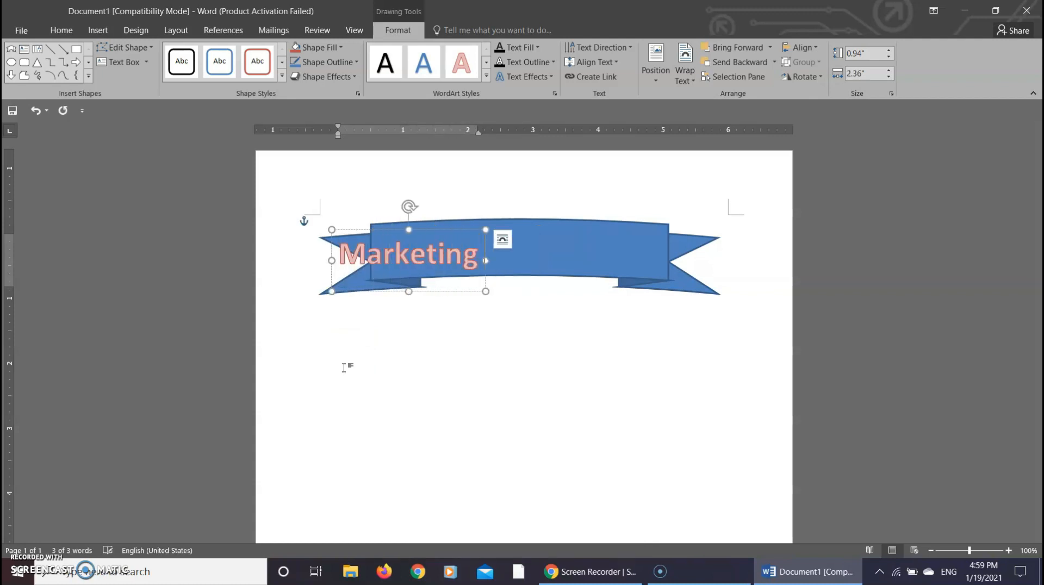
pyautogui.write(' Team Training')
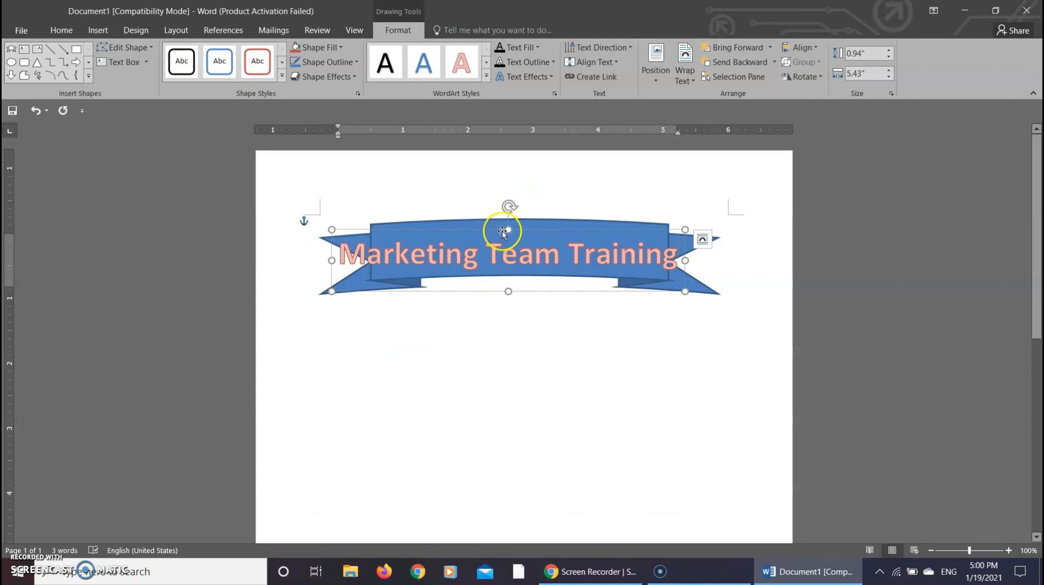
pyautogui.moveTo(502, 230); pyautogui.dragTo(520, 215)
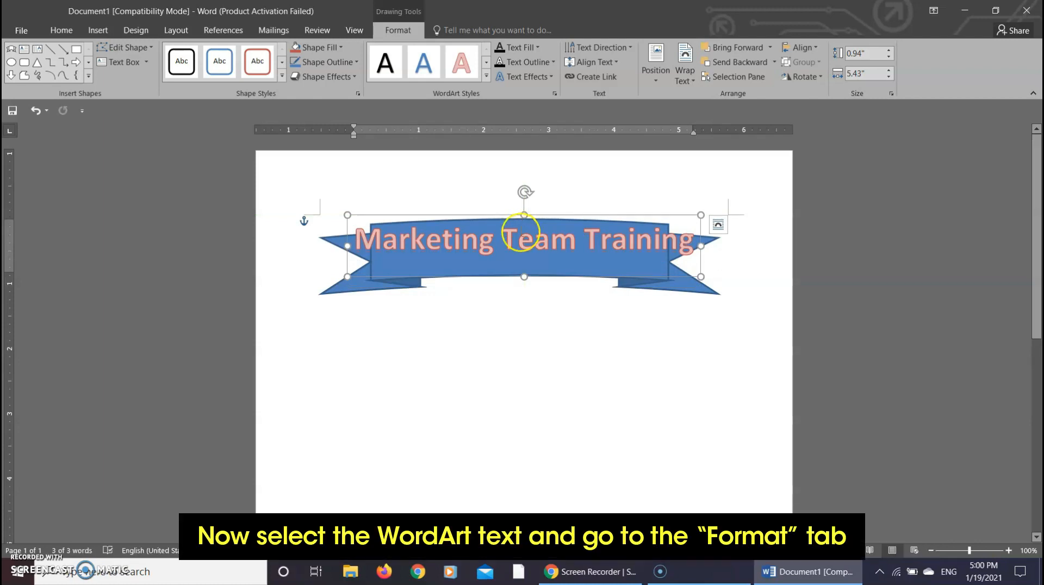
# Step: Bend the "Marketing Team Training" WordArt with the upward arch Follow Path transform and lower it onto the middle of the ribbon
pyautogui.click(559, 238)
pyautogui.click(383, 30)
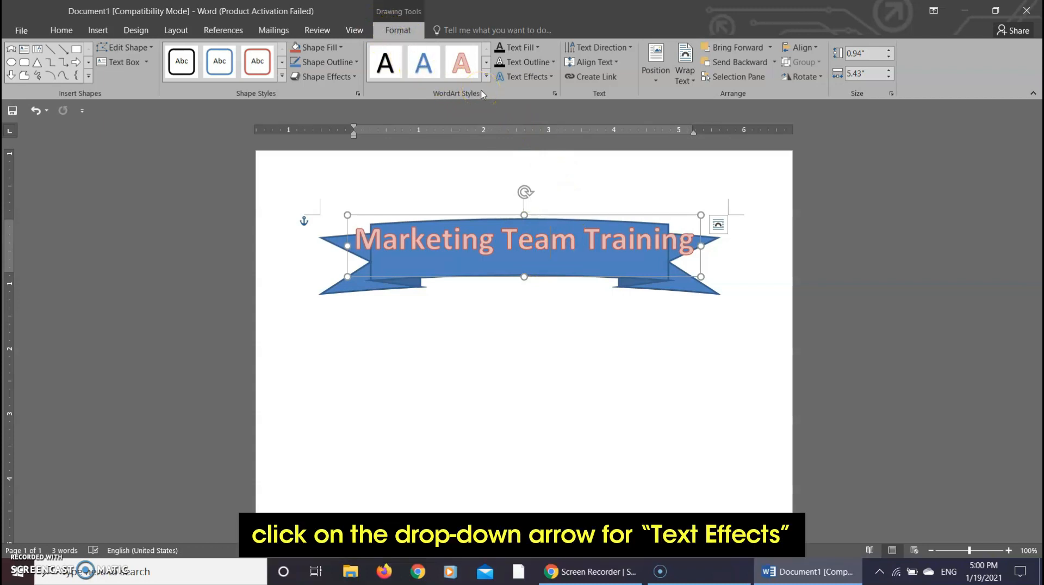
pyautogui.click(553, 78)
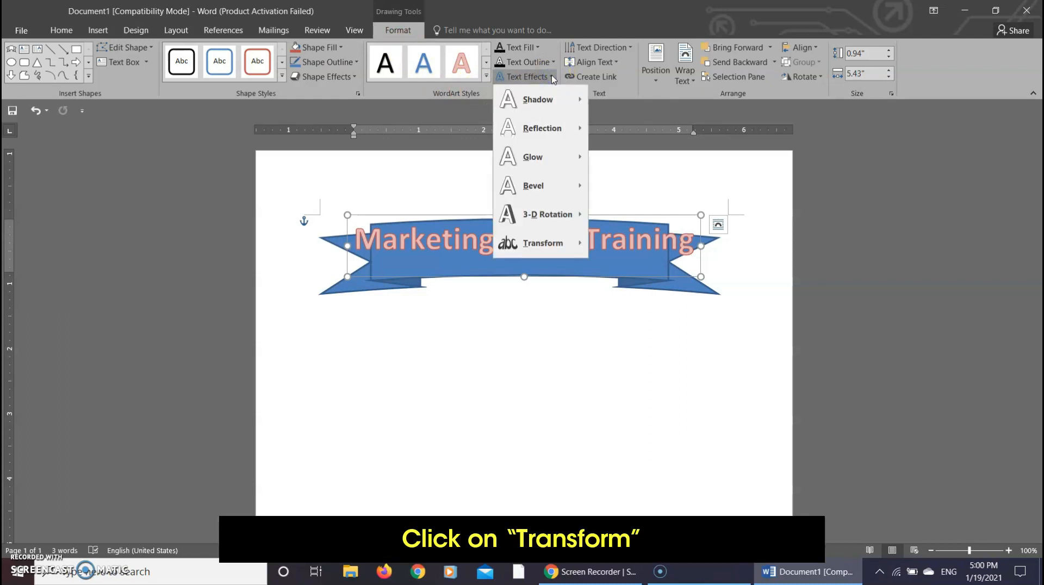
pyautogui.click(552, 244)
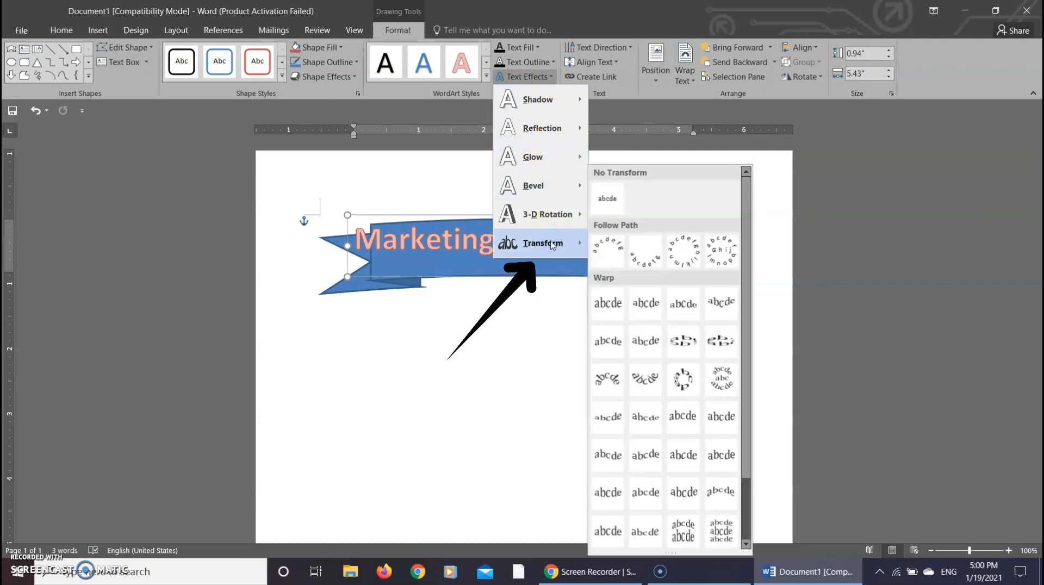
pyautogui.click(598, 248)
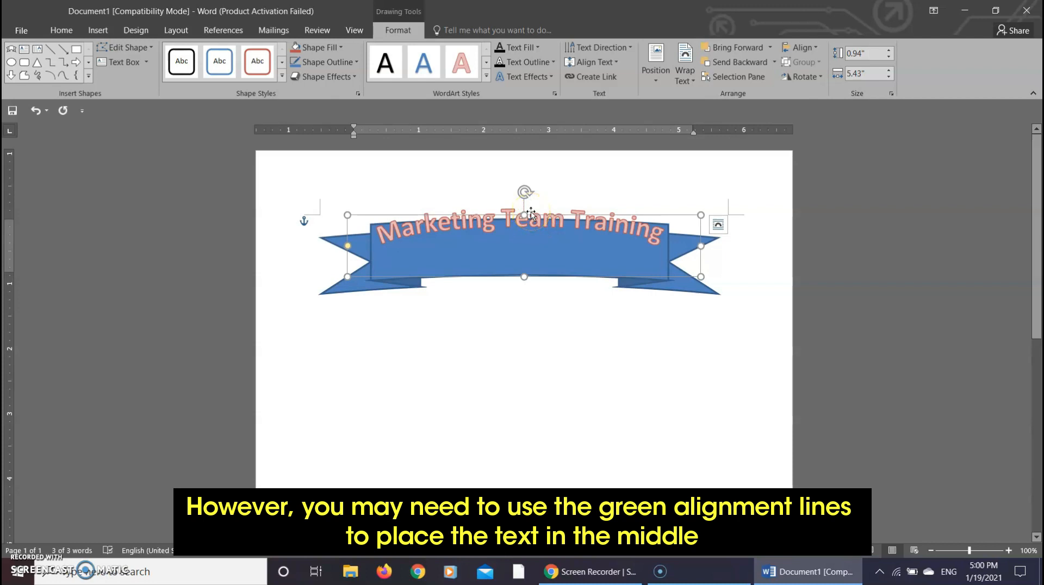
pyautogui.moveTo(531, 212); pyautogui.dragTo(531, 227)
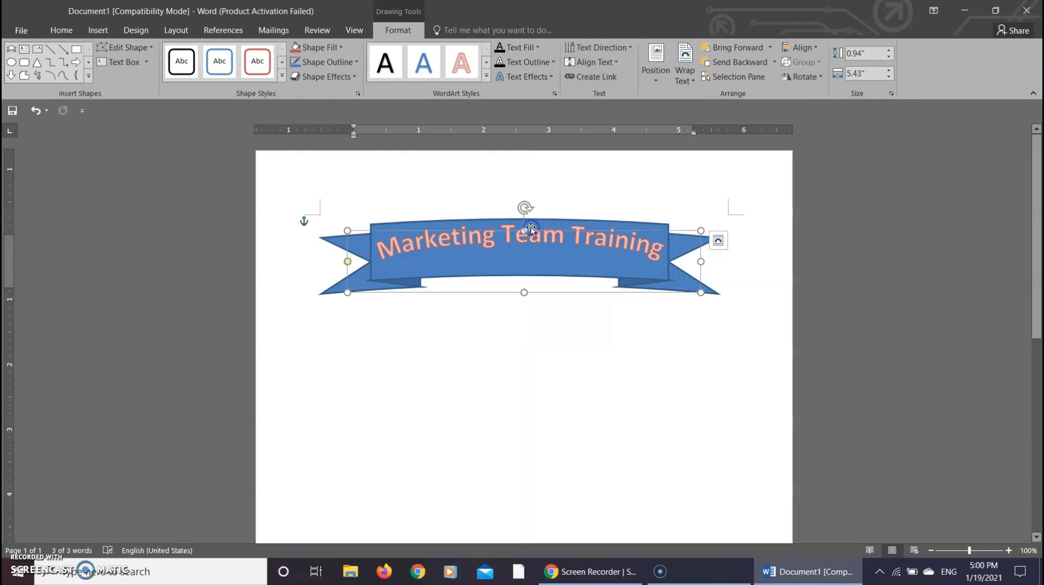
# Step: Set the text wrapping of the ribbon shape to Square
pyautogui.click(562, 221)
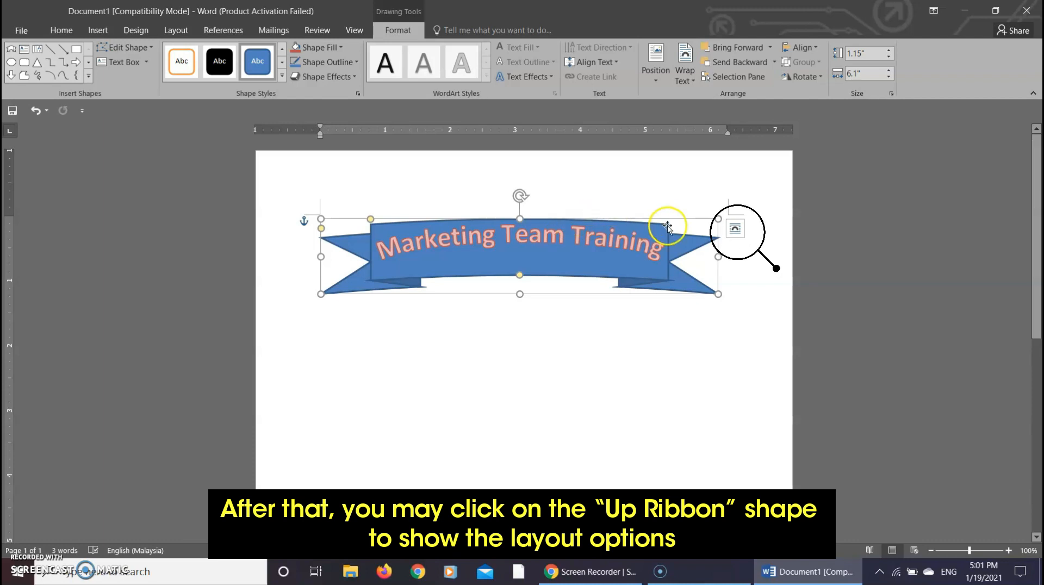
pyautogui.click(734, 231)
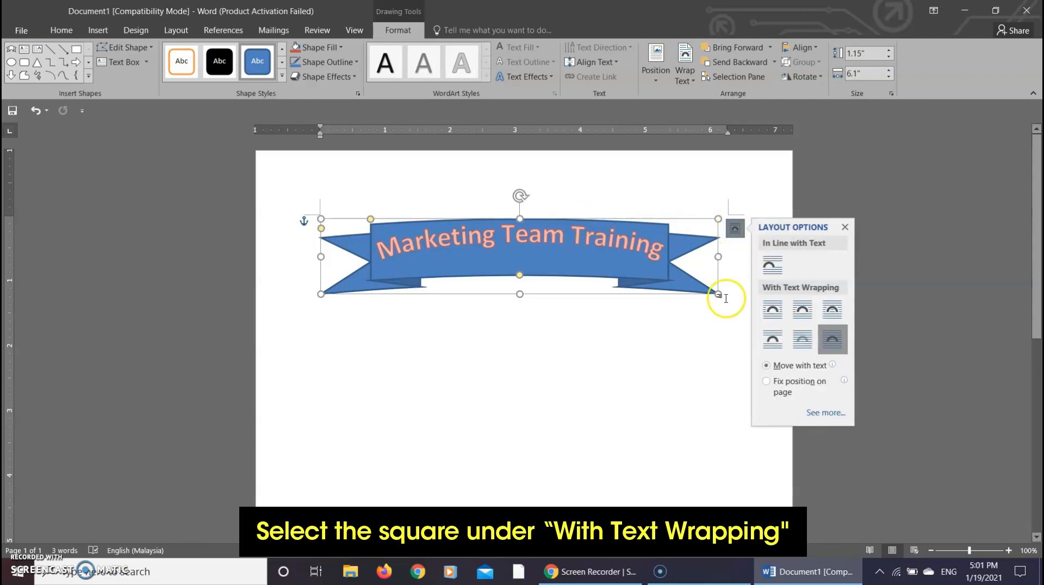
pyautogui.click(776, 308)
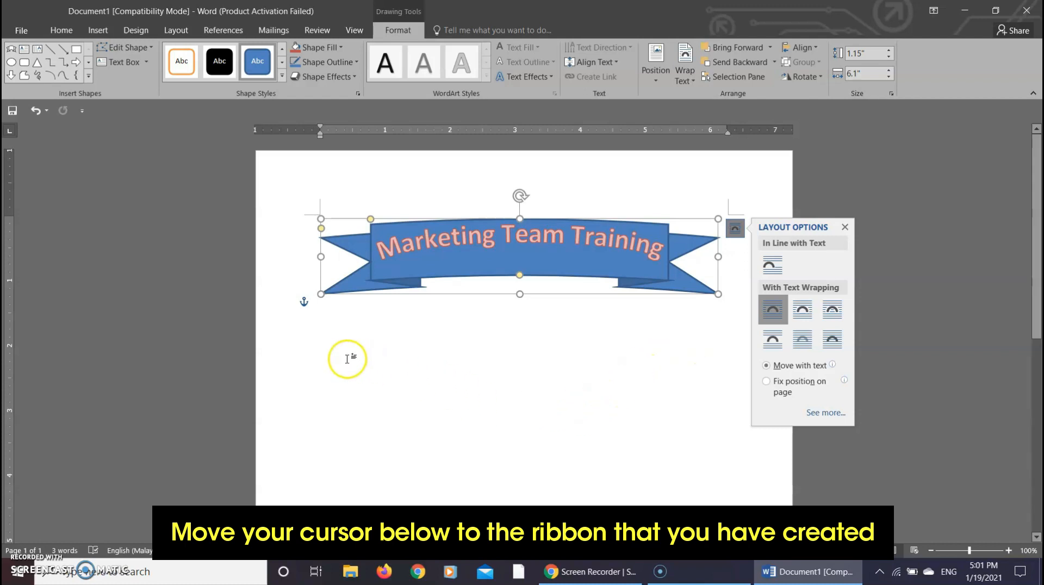
# Step: Insert a Vertical Box List SmartArt graphic below the ribbon
pyautogui.click(320, 323)
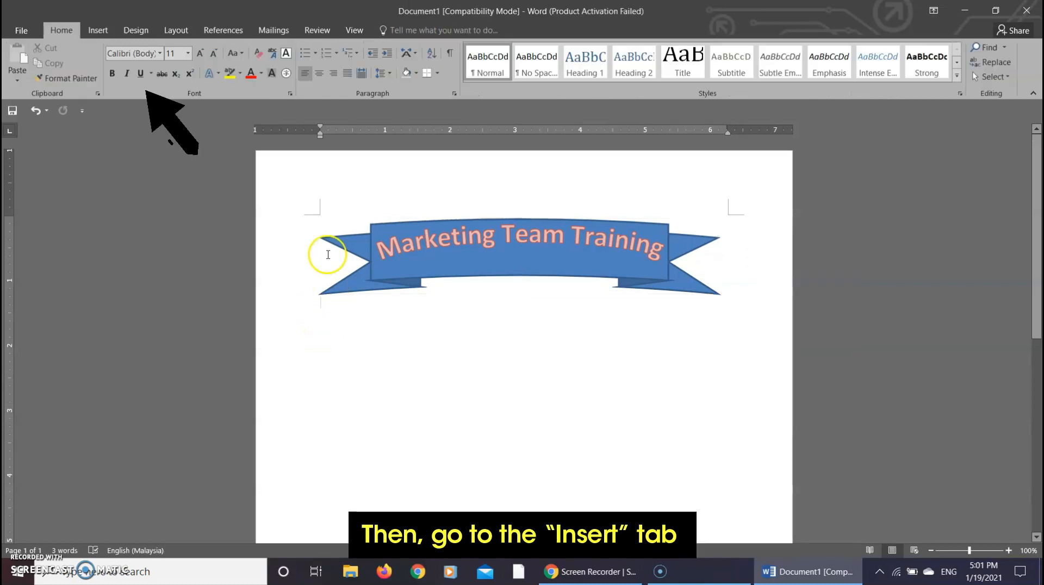
pyautogui.click(99, 31)
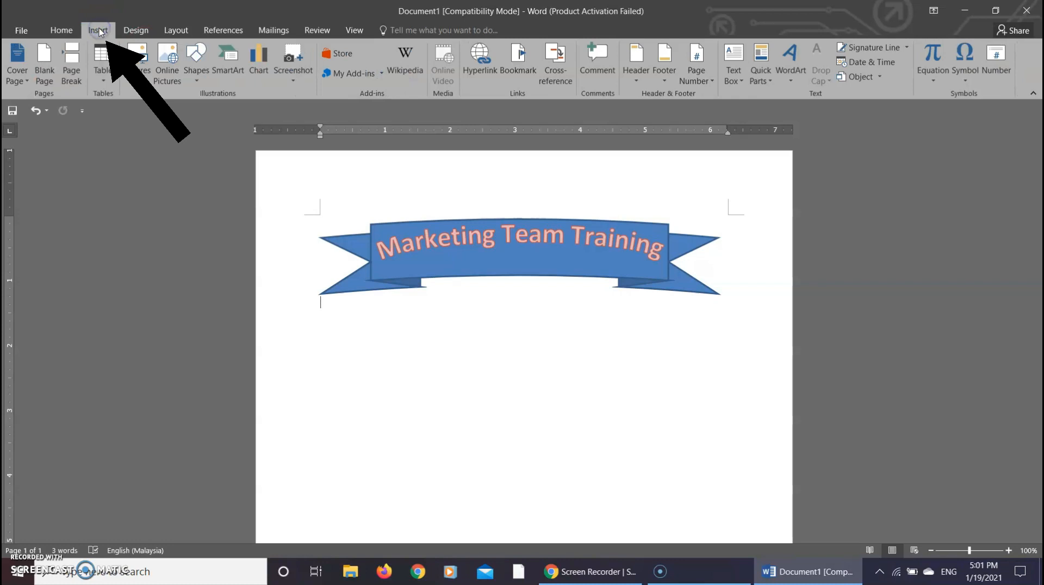
pyautogui.click(225, 68)
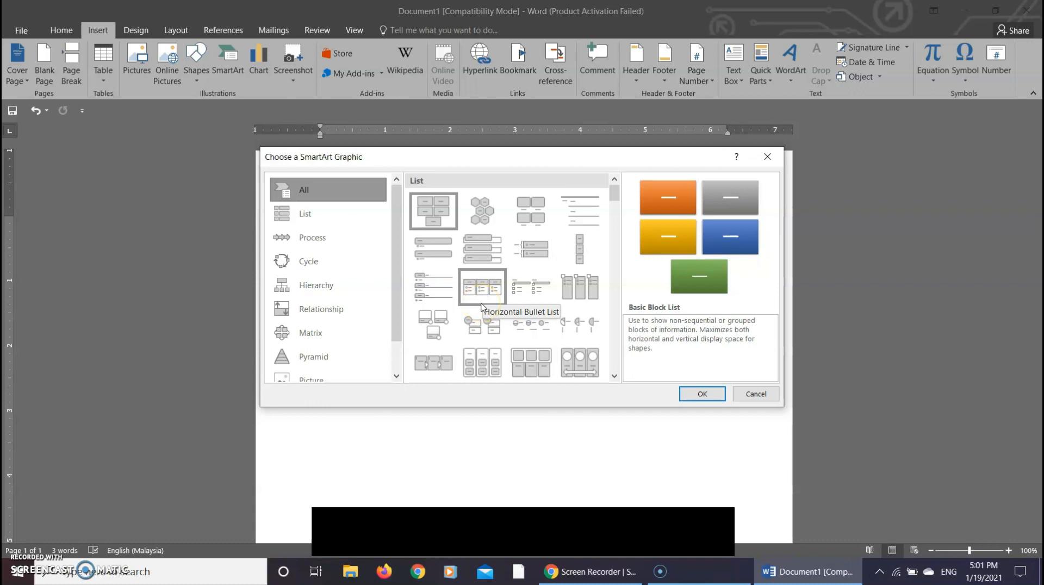
pyautogui.click(334, 213)
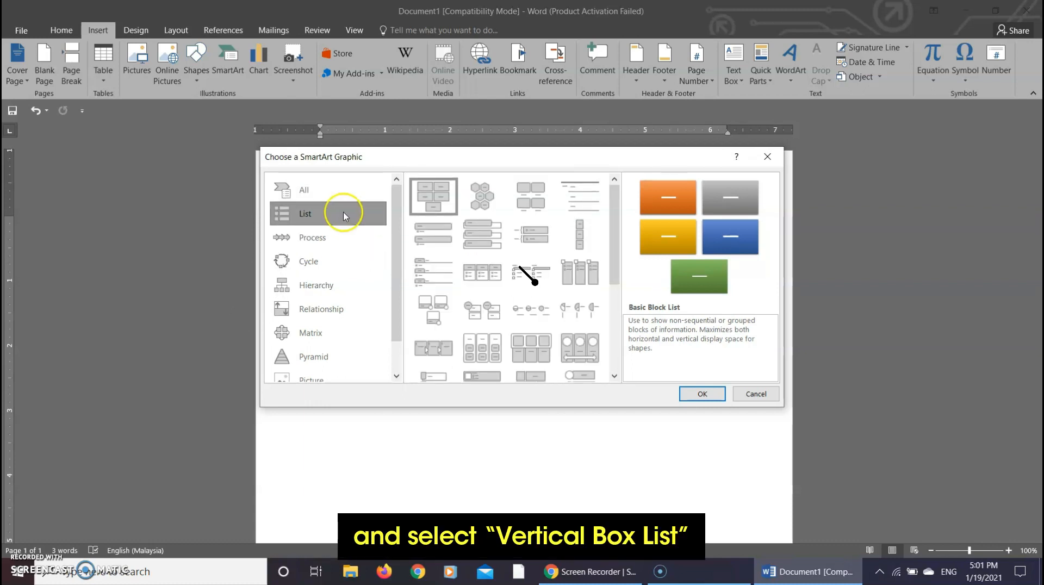
pyautogui.click(491, 244)
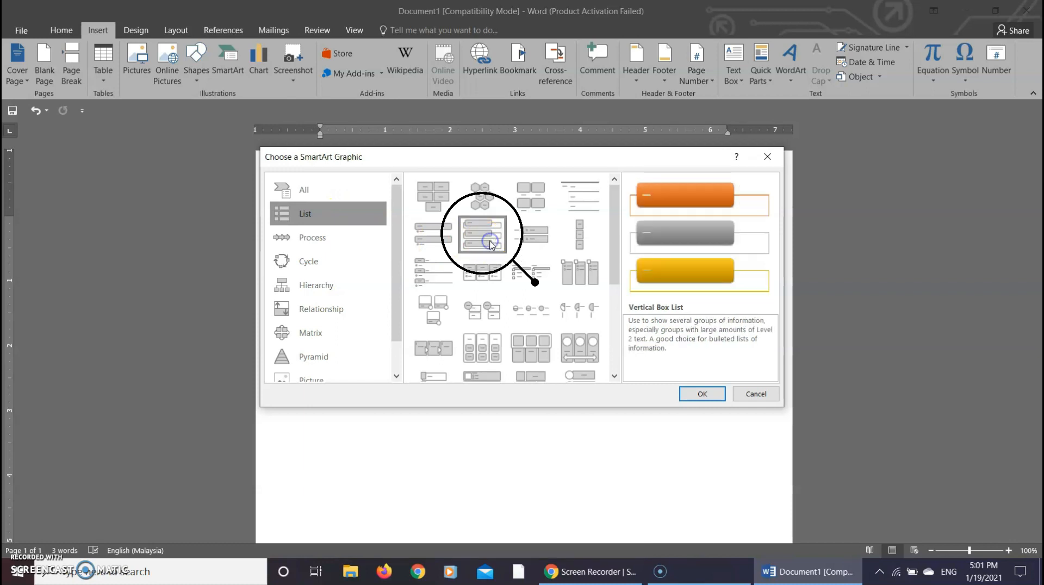
pyautogui.click(702, 394)
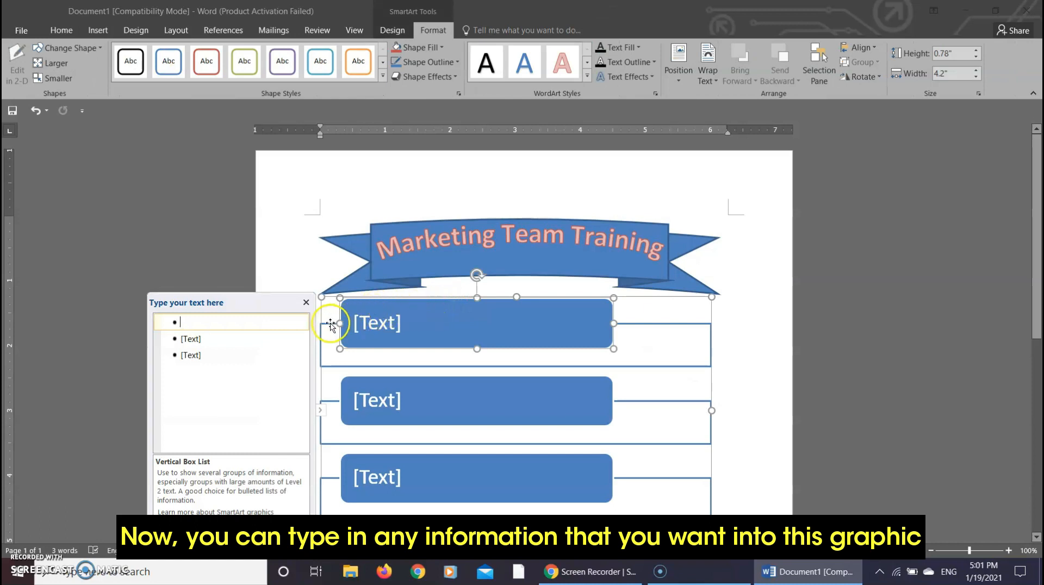
# Step: Label the three boxes of the SmartArt list "Morning", "Evening" and "Night" in order
pyautogui.write('Morning')
pyautogui.press('Down')
pyautogui.write('Eve')
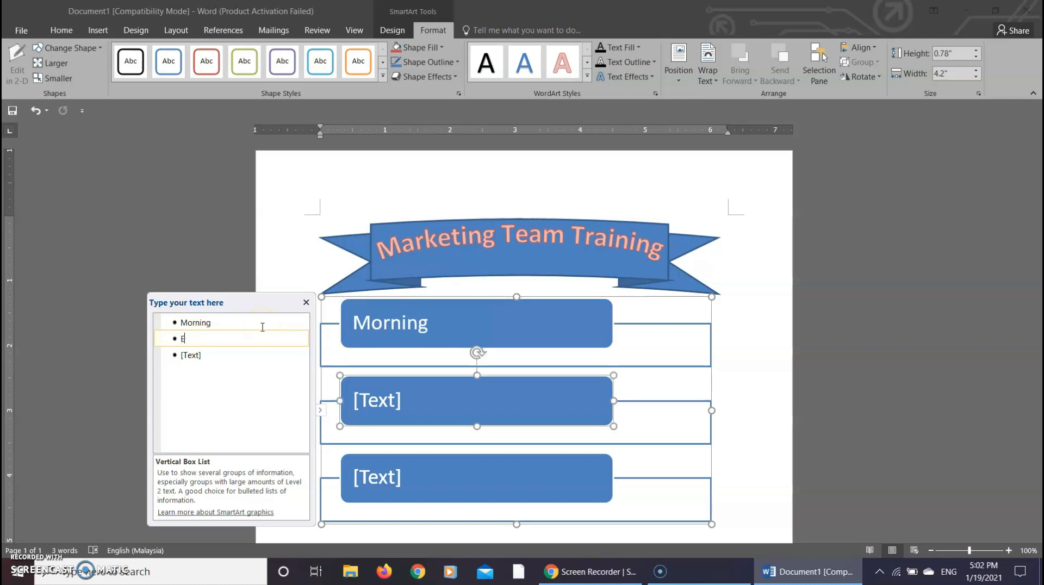
pyautogui.press('Down')
pyautogui.write('Nig')
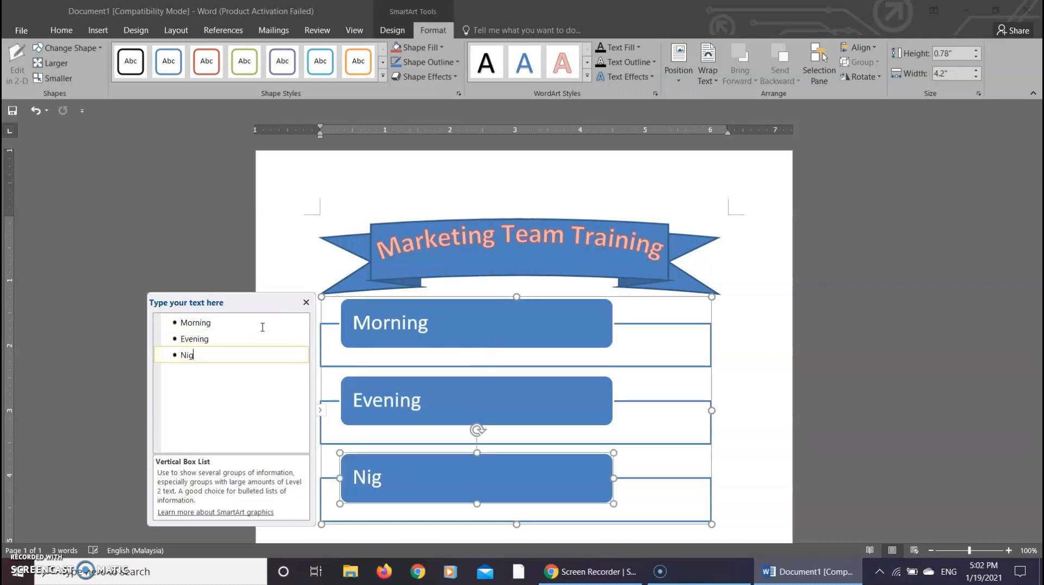